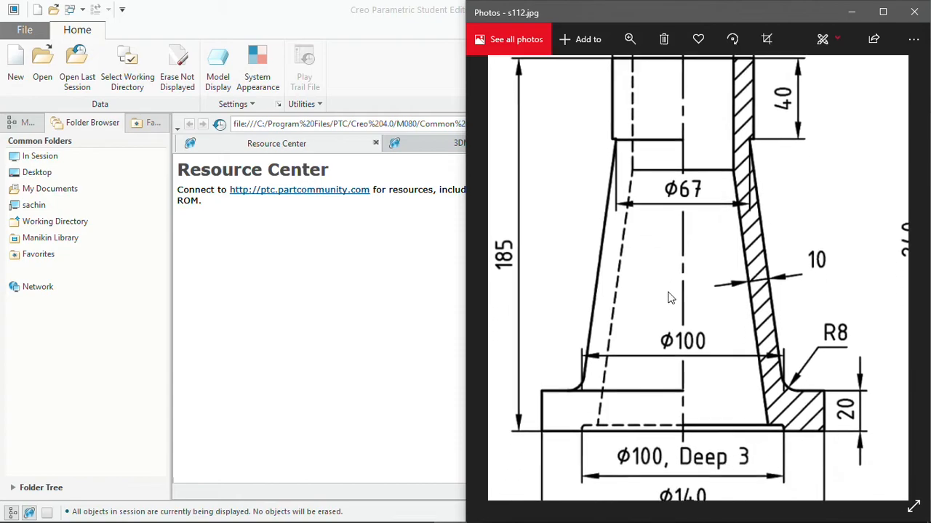
Examine the nut's section and plan views with their dimensions in the reference drawing s112.jpg
{"action": "left_click_drag", "start_coordinate": [663, 270], "coordinate": [667, 498]}
{"action": "left_click_drag", "start_coordinate": [677, 330], "coordinate": [700, 346]}
{"action": "scroll", "coordinate": [705, 334], "scroll_direction": "up", "scroll_amount": 1}
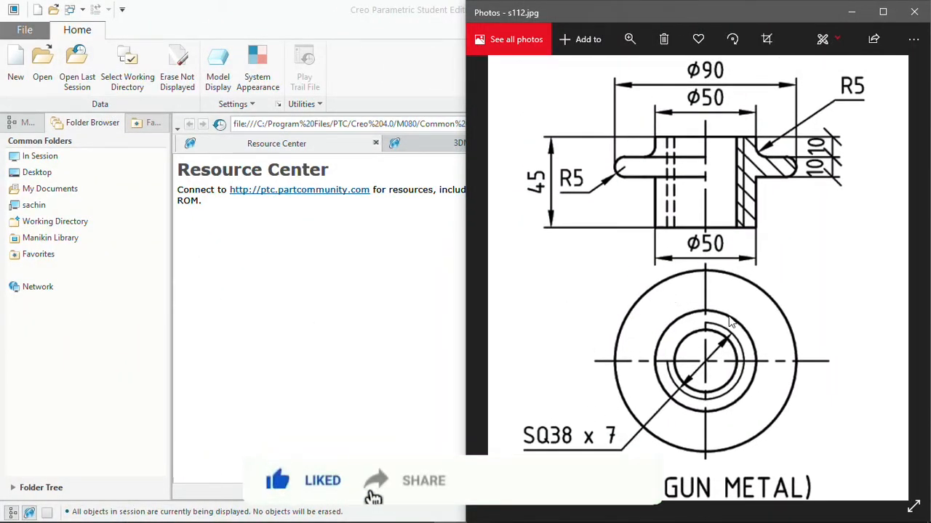
Switch to Creo Parametric and create a solid part named NUT with the mmns_part_solid template instead of the default one
{"action": "left_click", "coordinate": [330, 11]}
{"action": "left_click", "coordinate": [15, 62]}
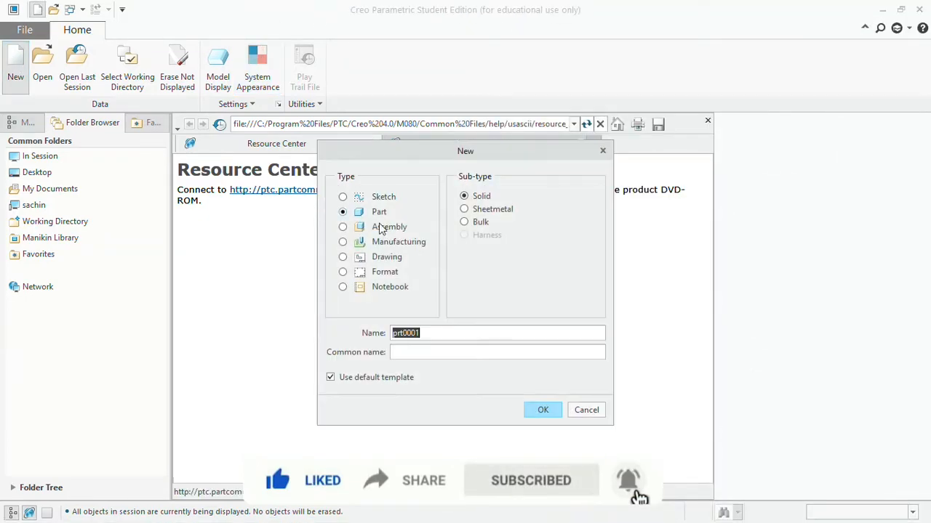
{"action": "left_click", "coordinate": [356, 380]}
{"action": "left_click_drag", "start_coordinate": [423, 333], "coordinate": [366, 328]}
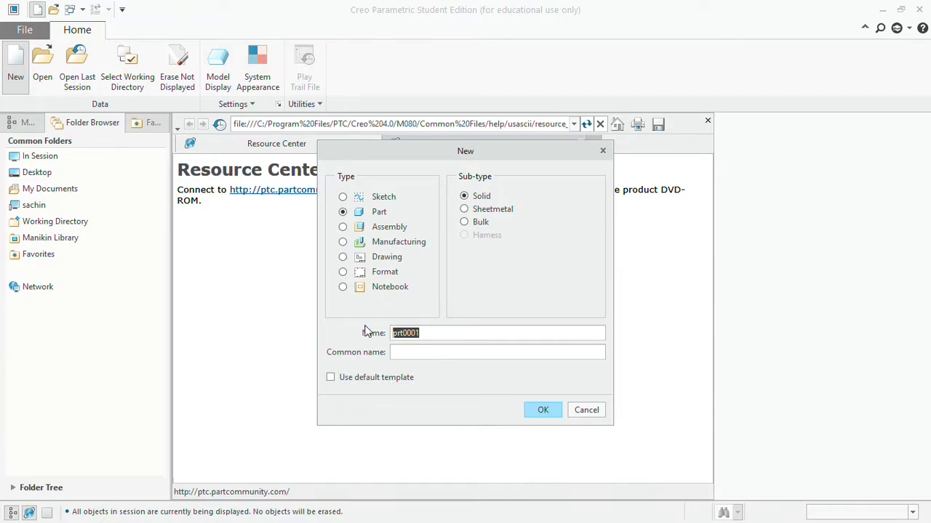
{"action": "type", "text": "NU"}
{"action": "key", "text": "Return"}
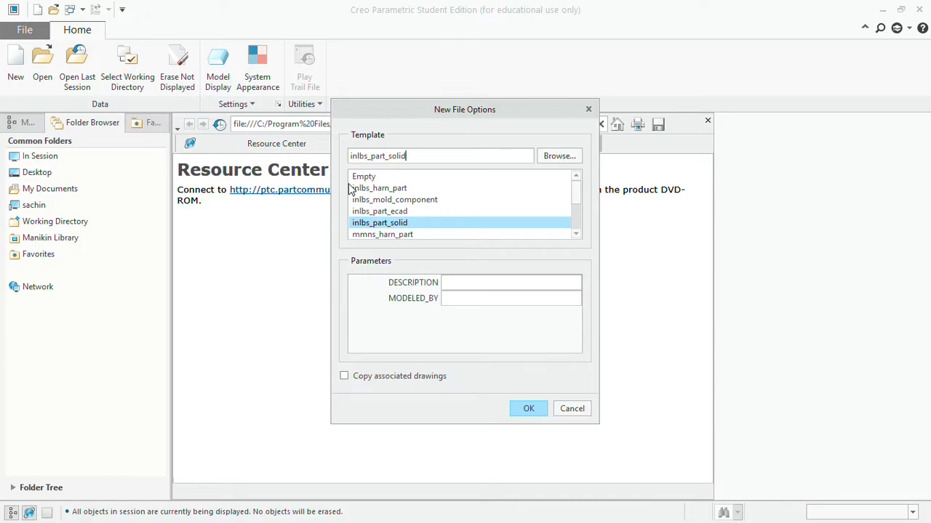
{"action": "scroll", "coordinate": [484, 210], "scroll_direction": "down", "scroll_amount": 3}
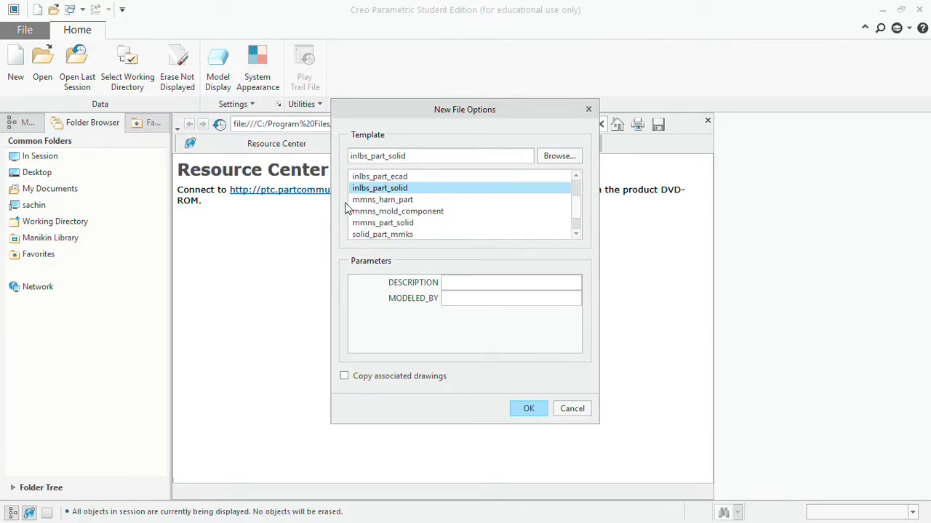
{"action": "left_click", "coordinate": [391, 225]}
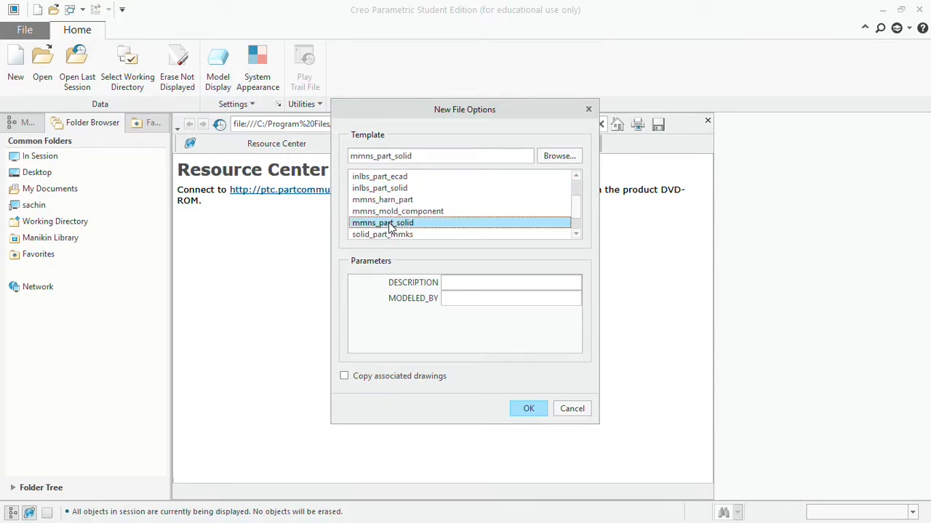
{"action": "left_click", "coordinate": [528, 409]}
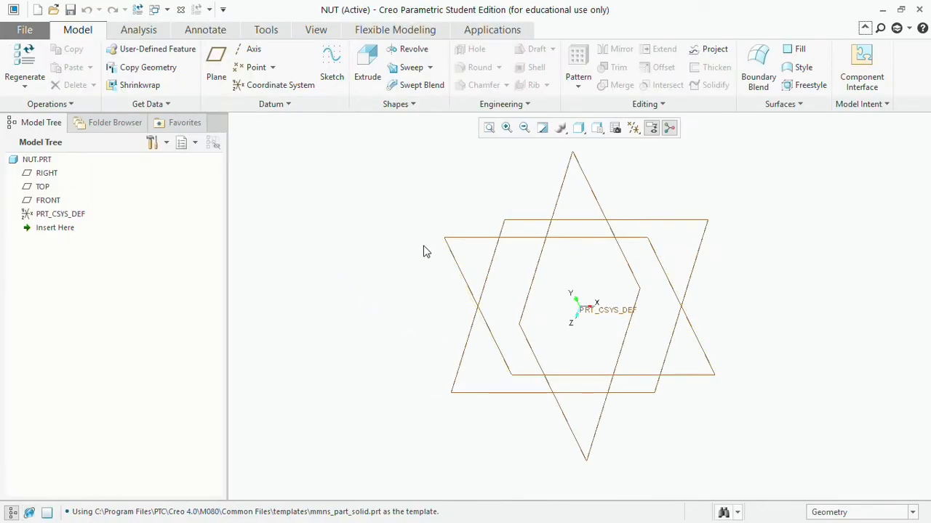
Start a sketch on the FRONT datum plane in 2D orientation and consult the nut's section view in the reference drawing
{"action": "left_click", "coordinate": [450, 239]}
{"action": "left_click", "coordinate": [459, 177]}
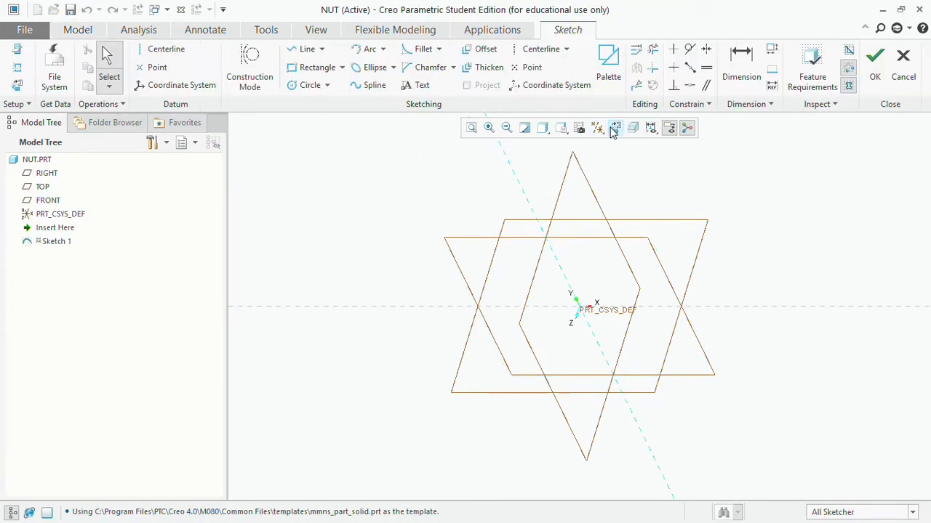
{"action": "left_click", "coordinate": [615, 129]}
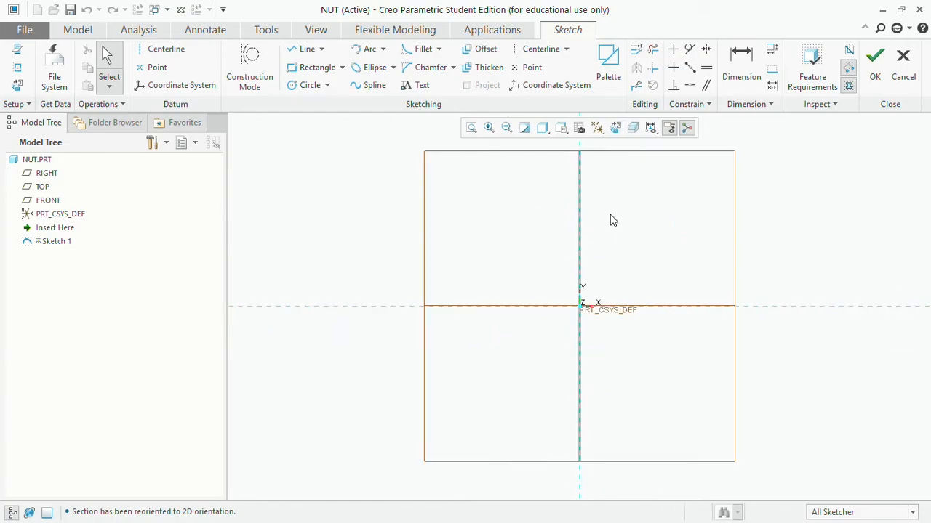
{"action": "key", "text": "alt+Tab"}
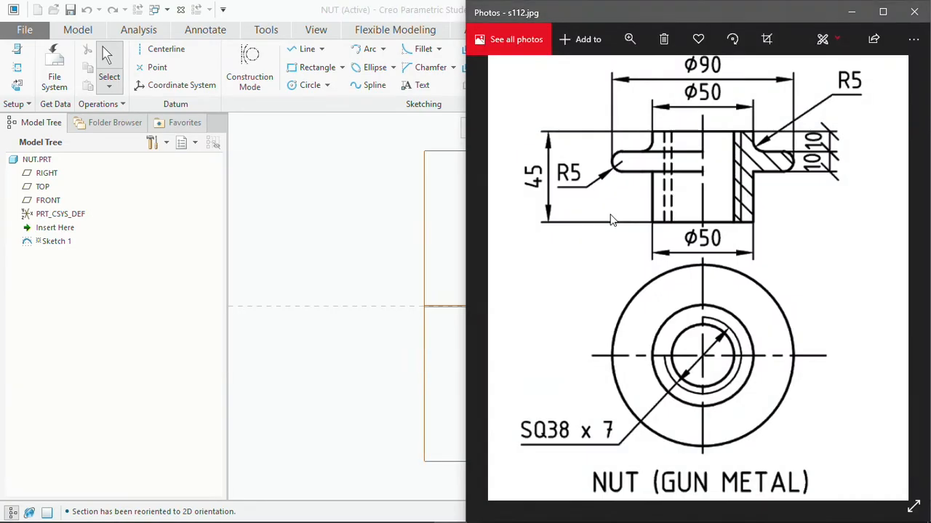
{"action": "scroll", "coordinate": [727, 181], "scroll_direction": "up", "scroll_amount": 1}
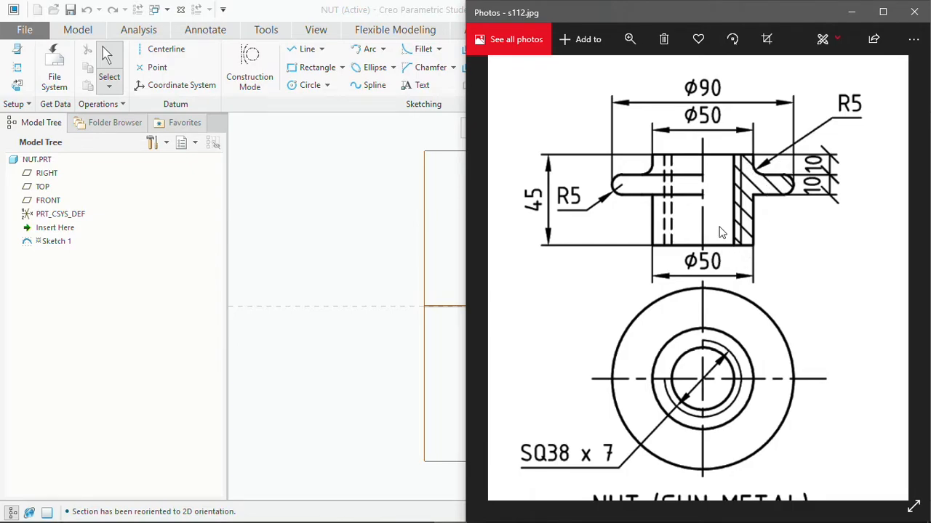
{"action": "left_click", "coordinate": [432, 259]}
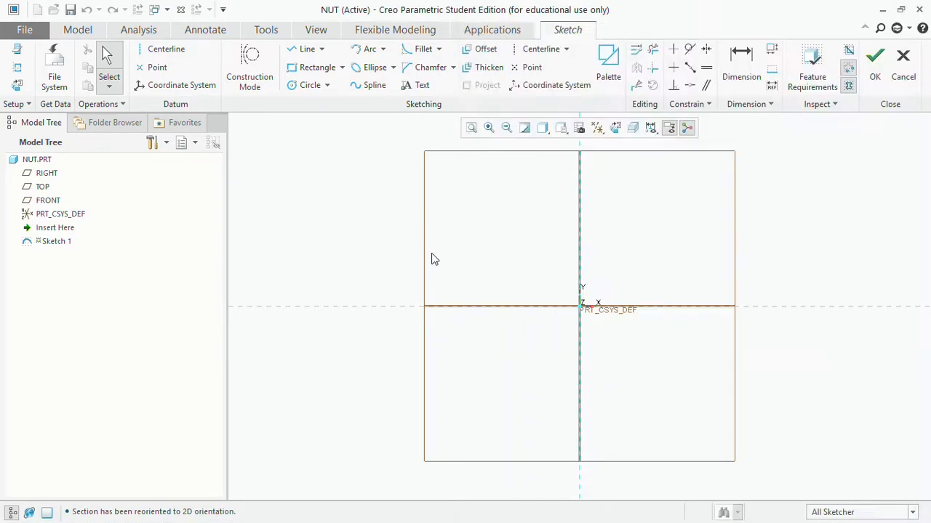
Sketch a closed half-profile of the nut from the origin along the vertical reference, about 113 by 202 mm with a flange about 97 by 37 mm
{"action": "left_click", "coordinate": [304, 52]}
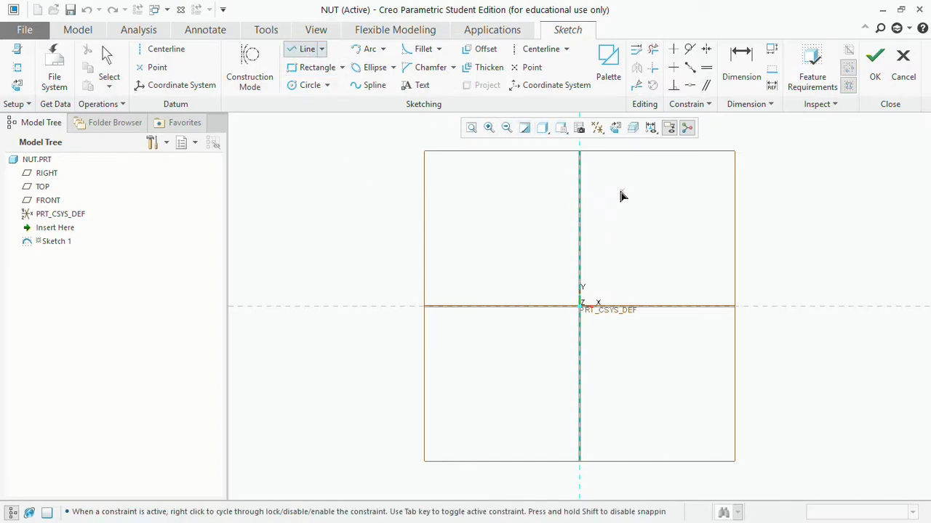
{"action": "left_click", "coordinate": [579, 183]}
{"action": "left_click", "coordinate": [648, 183]}
{"action": "left_click", "coordinate": [648, 217]}
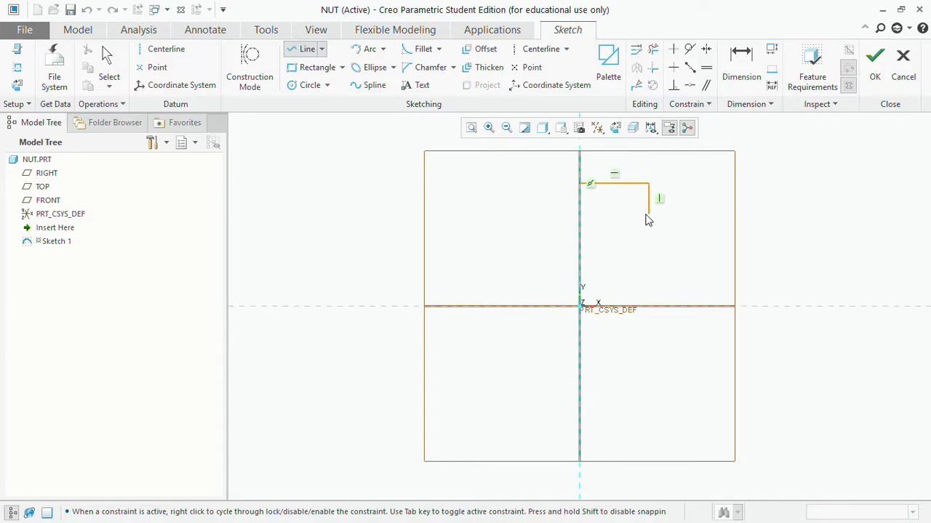
{"action": "left_click", "coordinate": [708, 214]}
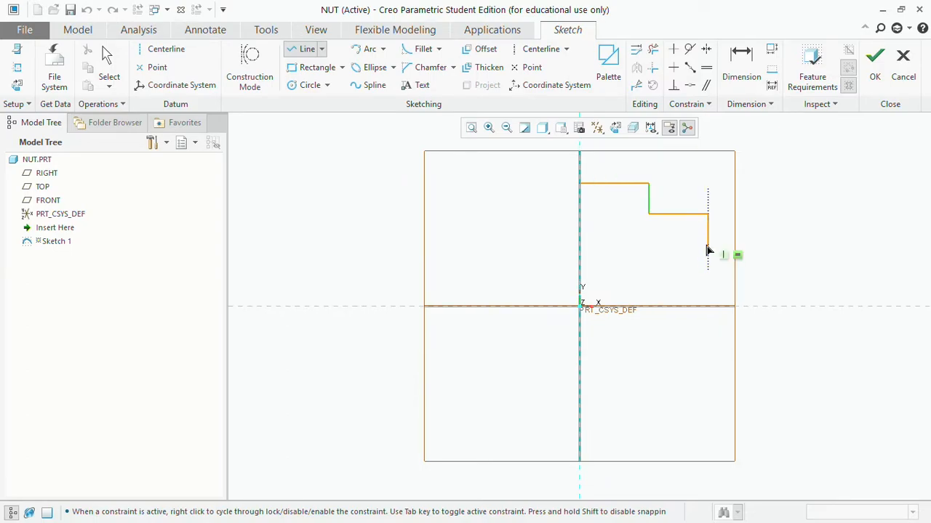
{"action": "left_click", "coordinate": [709, 235]}
{"action": "left_click", "coordinate": [649, 239]}
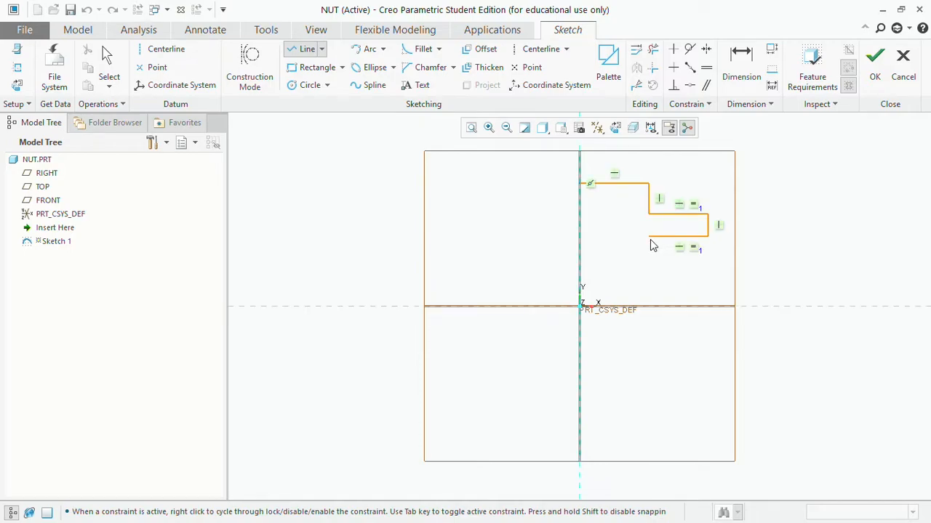
{"action": "left_click", "coordinate": [649, 297]}
{"action": "middle_click", "coordinate": [652, 311]}
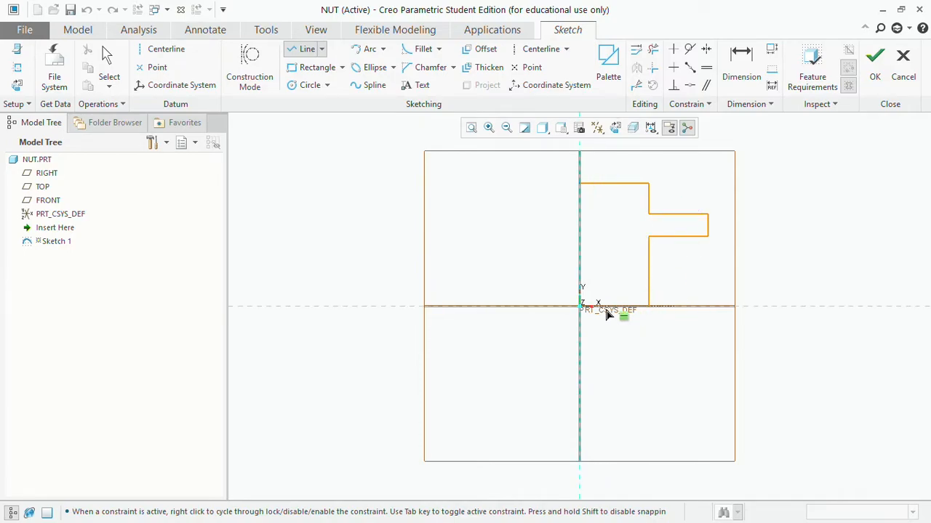
{"action": "left_click", "coordinate": [582, 307]}
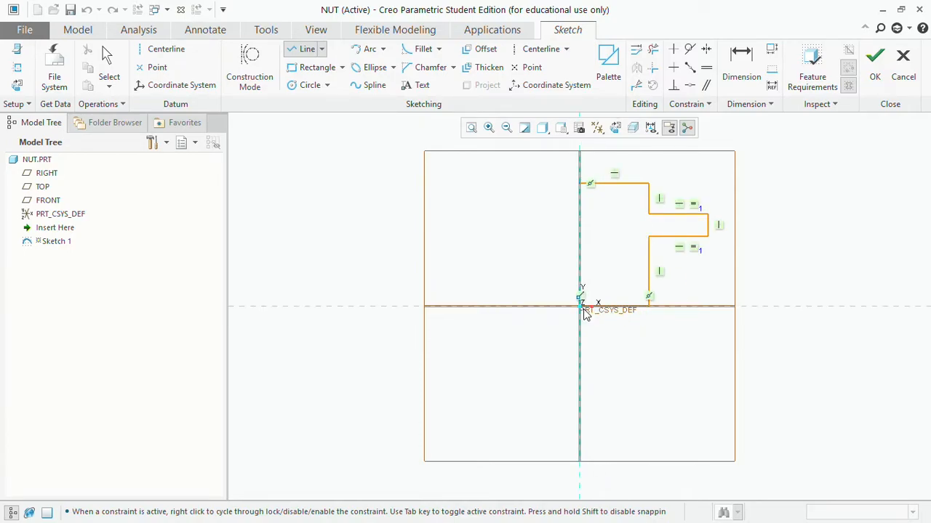
{"action": "left_click", "coordinate": [581, 184]}
{"action": "middle_click", "coordinate": [508, 200]}
{"action": "middle_click", "coordinate": [508, 199]}
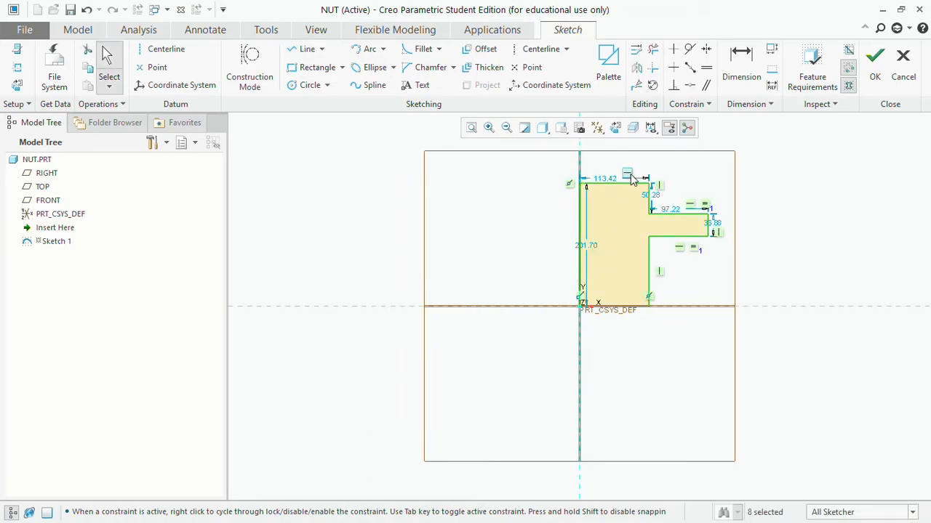
Set the profile's top edge width to 25 mm and the flange's projection to 45-25, giving 20 mm
{"action": "left_click", "coordinate": [613, 175]}
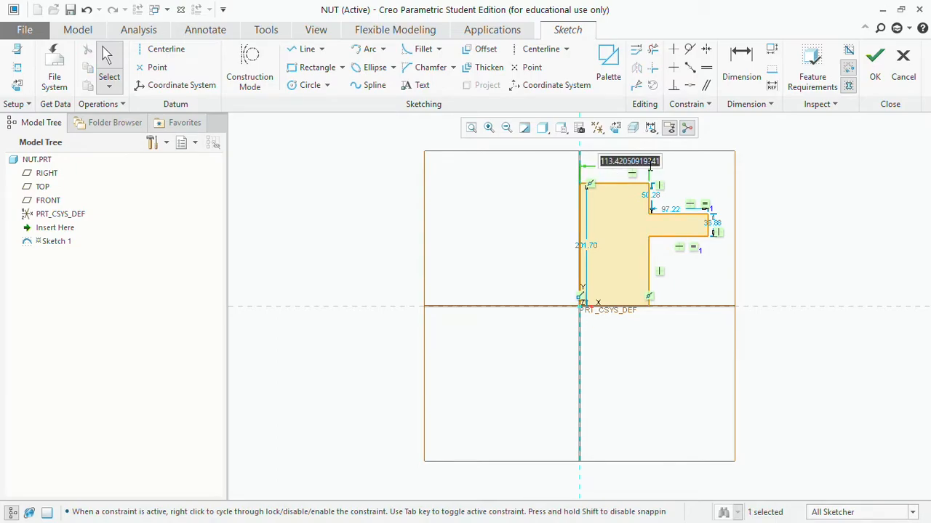
{"action": "type", "text": "25"}
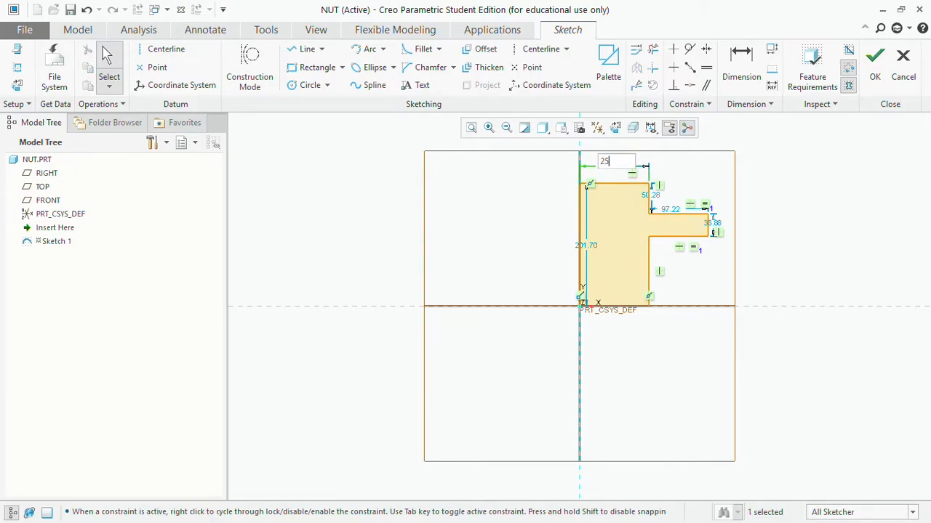
{"action": "key", "text": "Return"}
{"action": "double_click", "coordinate": [579, 230]}
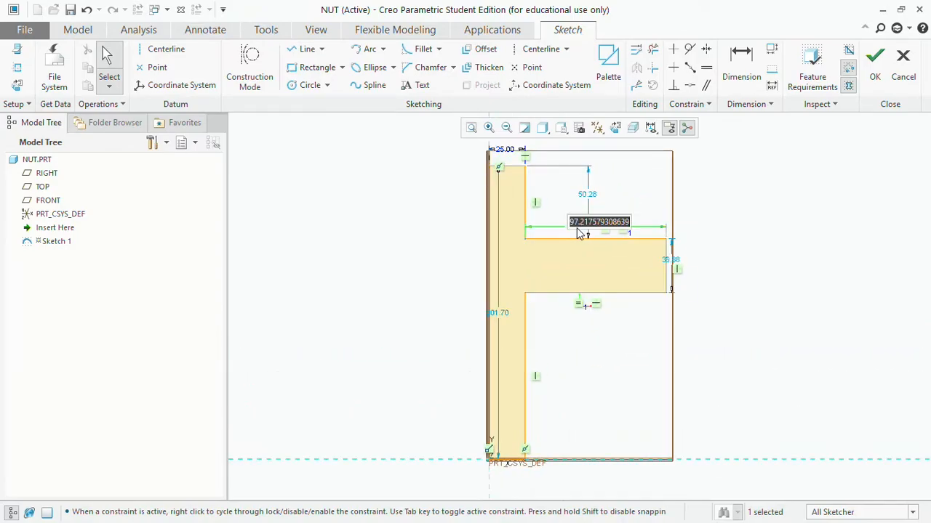
{"action": "type", "text": "45-25"}
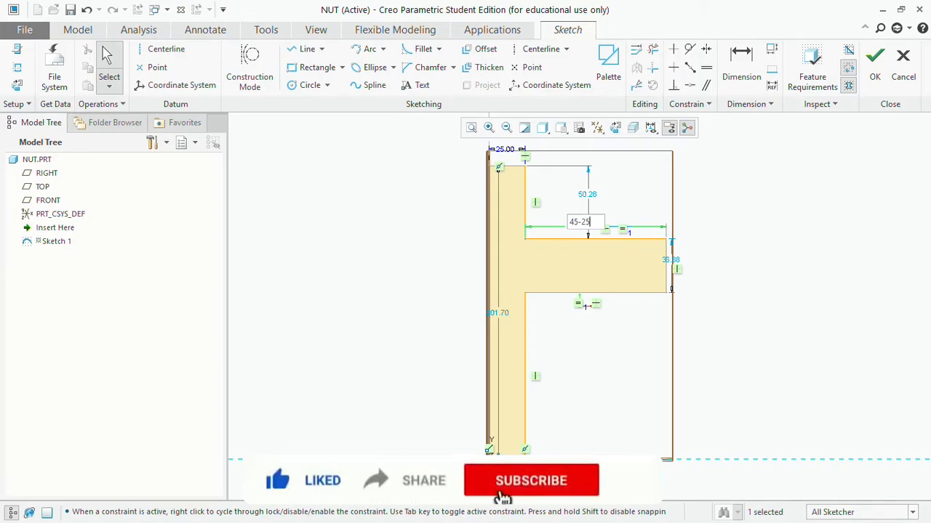
{"action": "key", "text": "Return"}
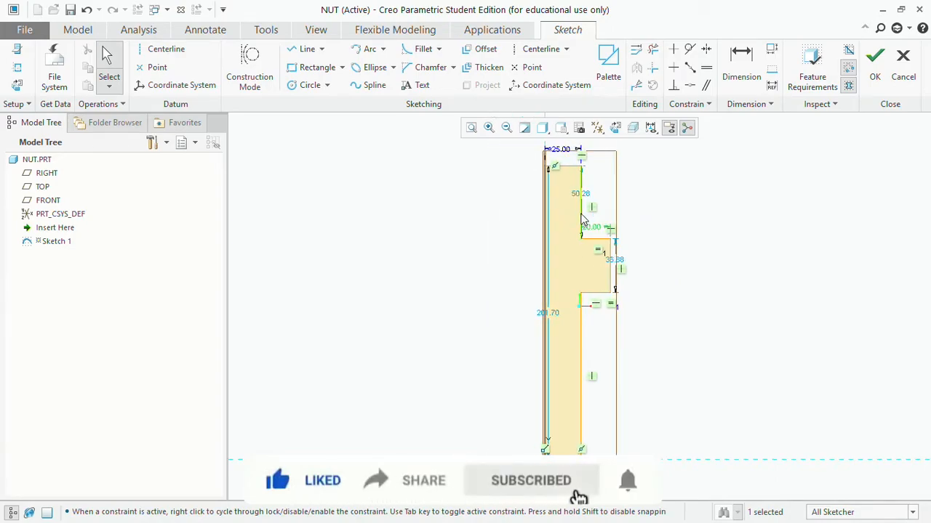
Set the height of the section above the flange to 10 mm and the flange's thickness to 10 mm
{"action": "left_click_drag", "start_coordinate": [580, 196], "coordinate": [656, 195]}
{"action": "double_click", "coordinate": [656, 193]}
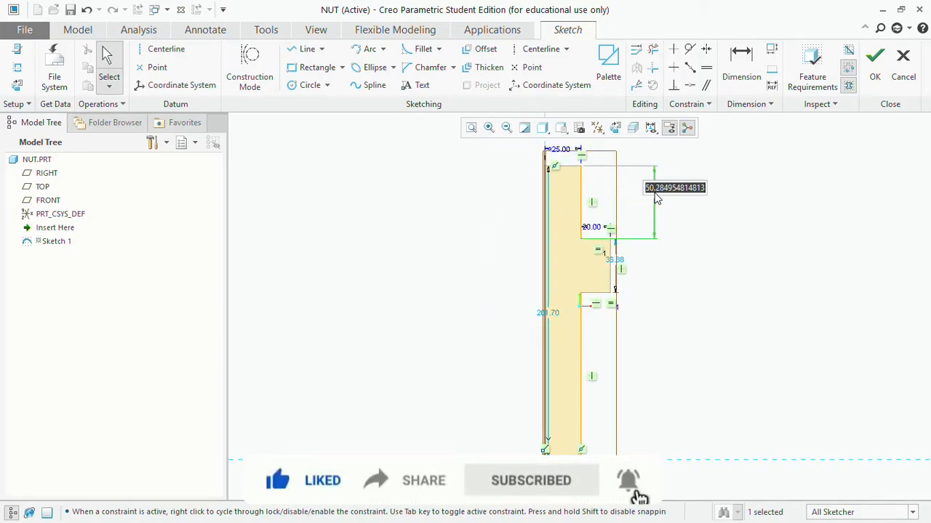
{"action": "type", "text": "10"}
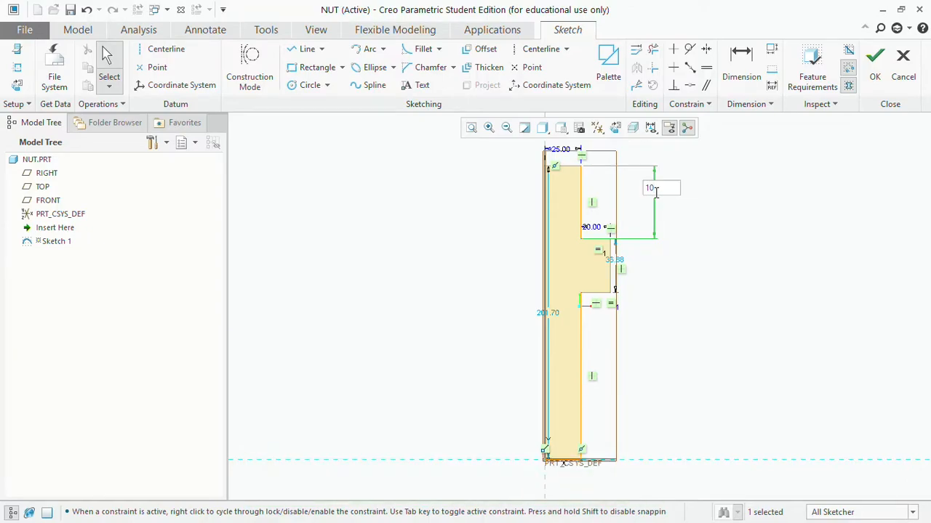
{"action": "key", "text": "Return"}
{"action": "left_click_drag", "start_coordinate": [604, 199], "coordinate": [683, 206]}
{"action": "double_click", "coordinate": [682, 202]}
{"action": "type", "text": "1"}
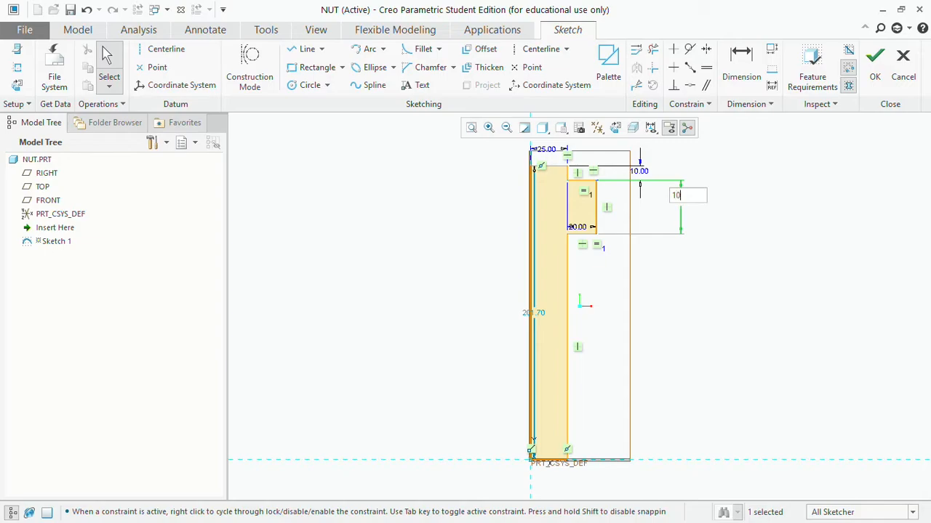
{"action": "type", "text": "0"}
{"action": "key", "text": "Return"}
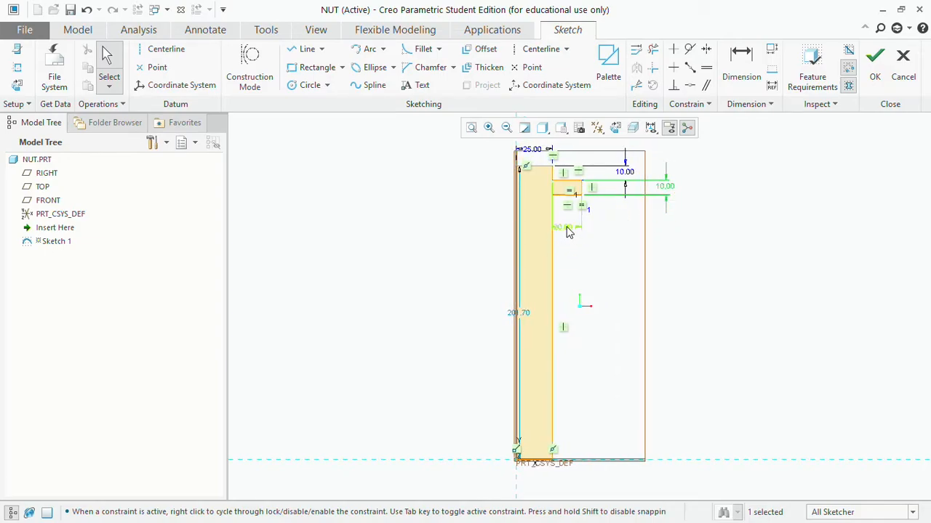
Set the overall height of the nut profile to 45 mm
{"action": "double_click", "coordinate": [567, 228]}
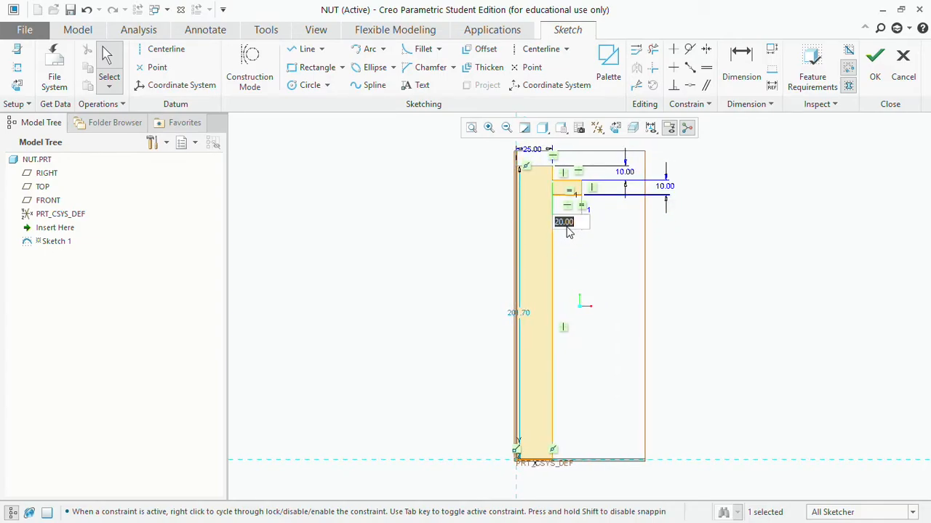
{"action": "left_click", "coordinate": [623, 228]}
{"action": "left_click_drag", "start_coordinate": [526, 312], "coordinate": [486, 311]}
{"action": "double_click", "coordinate": [486, 310]}
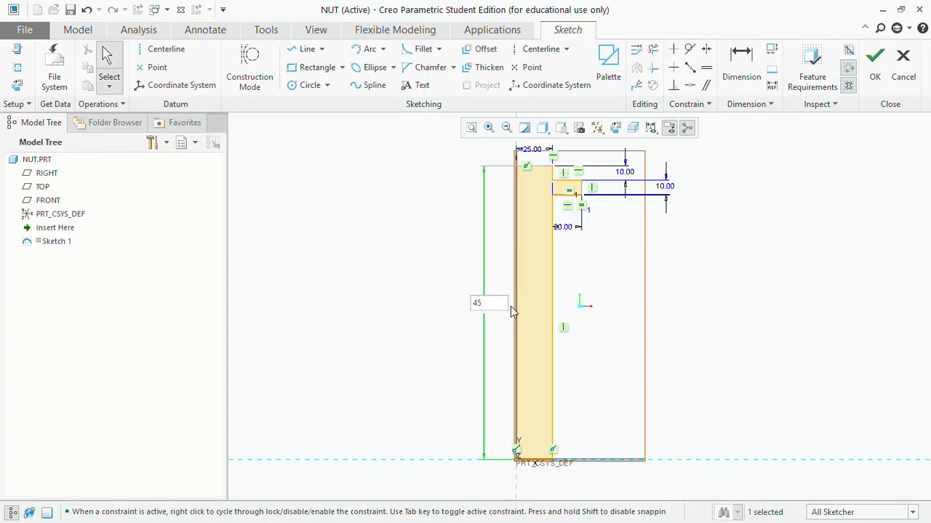
{"action": "type", "text": "45"}
{"action": "key", "text": "Return"}
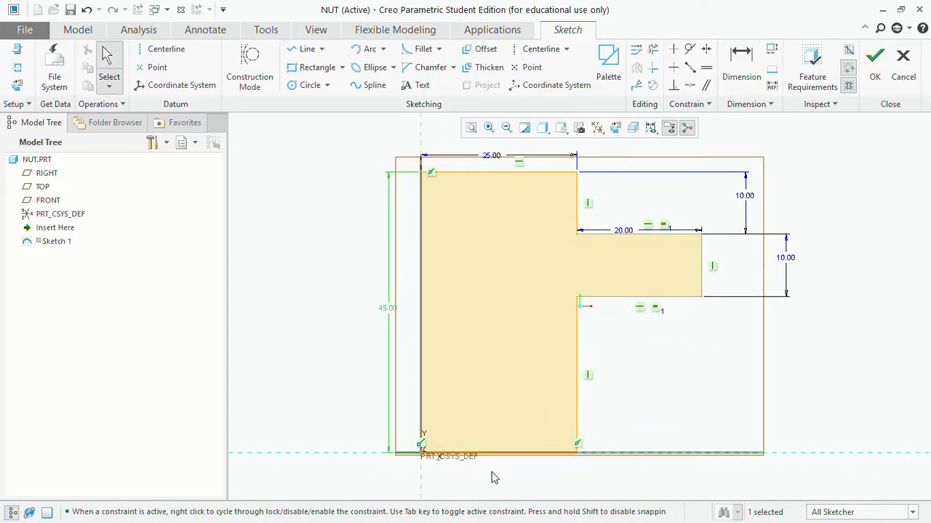
Check the flange diameter in the reference drawing and set the straight flange projection to 15 mm
{"action": "left_click_drag", "start_coordinate": [623, 233], "coordinate": [628, 230]}
{"action": "key", "text": "alt+Tab"}
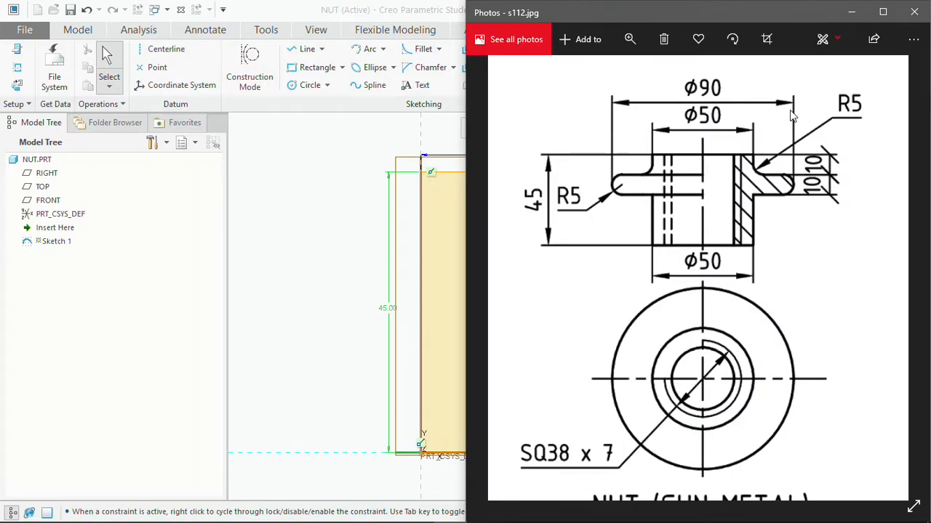
{"action": "left_click", "coordinate": [373, 157]}
{"action": "double_click", "coordinate": [615, 226]}
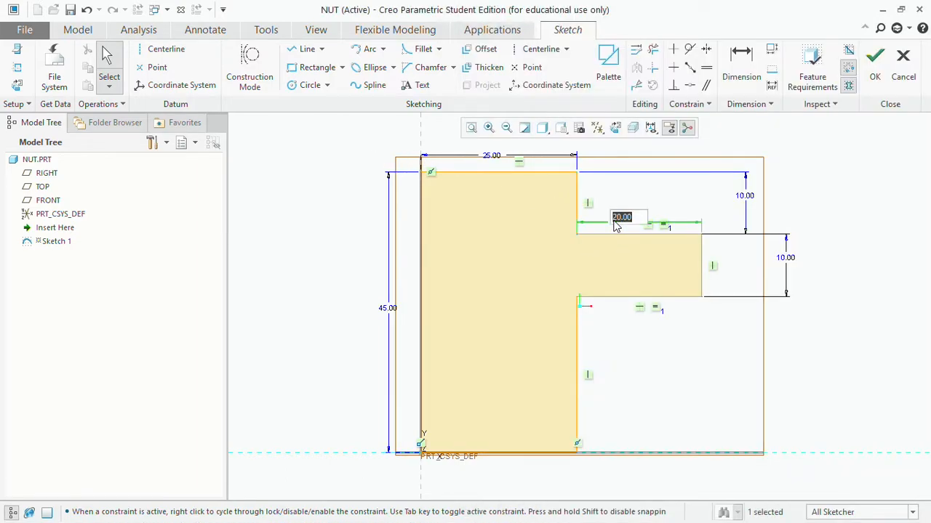
{"action": "type", "text": "15"}
{"action": "key", "text": "Return"}
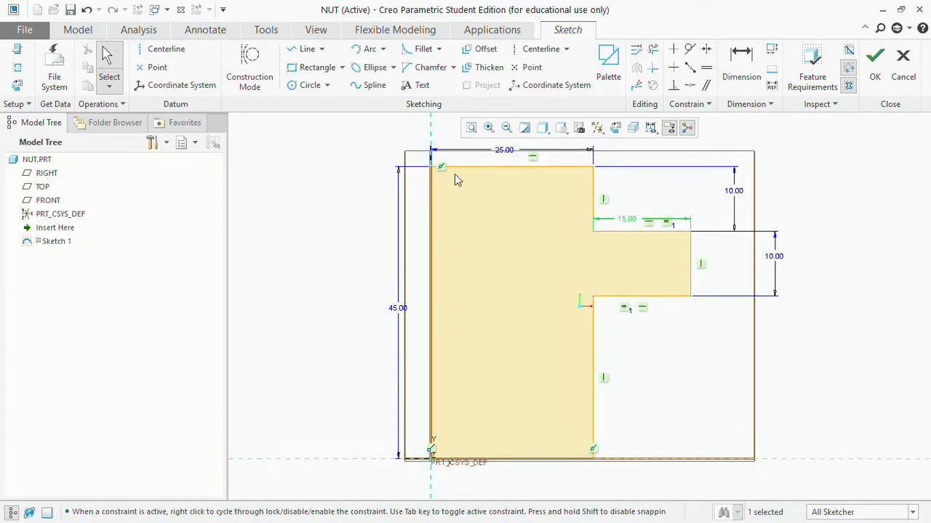
Sketch a circle centred on the midpoint of the flange's outer edge, passing through the edge's endpoints
{"action": "left_click", "coordinate": [297, 85]}
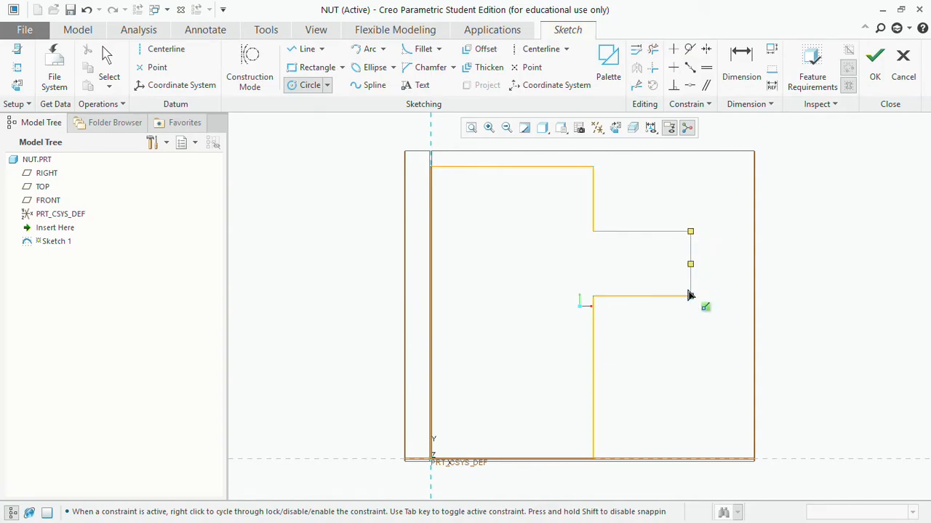
{"action": "left_click", "coordinate": [690, 266]}
{"action": "left_click", "coordinate": [691, 301]}
{"action": "middle_click", "coordinate": [682, 326]}
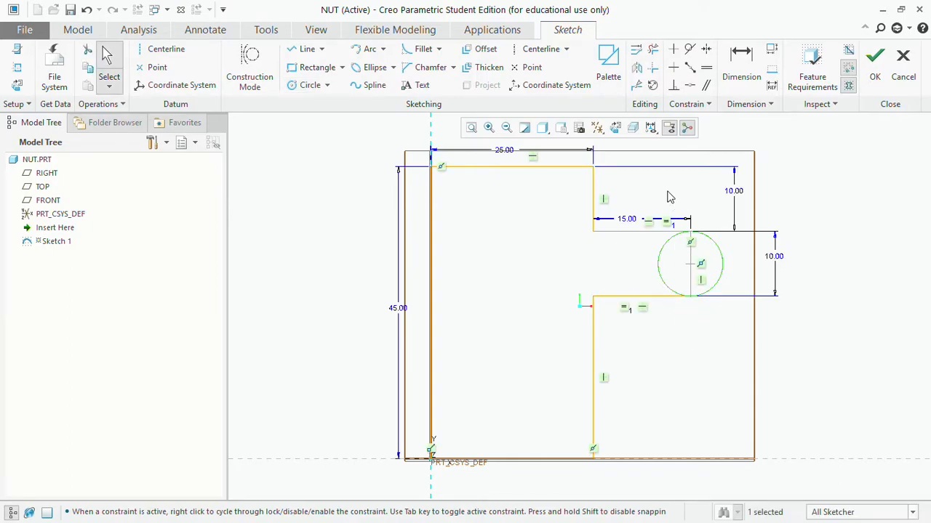
Trim away the circle's inner half and the flange's straight outer edge to leave a rounded flange end
{"action": "left_click", "coordinate": [653, 49]}
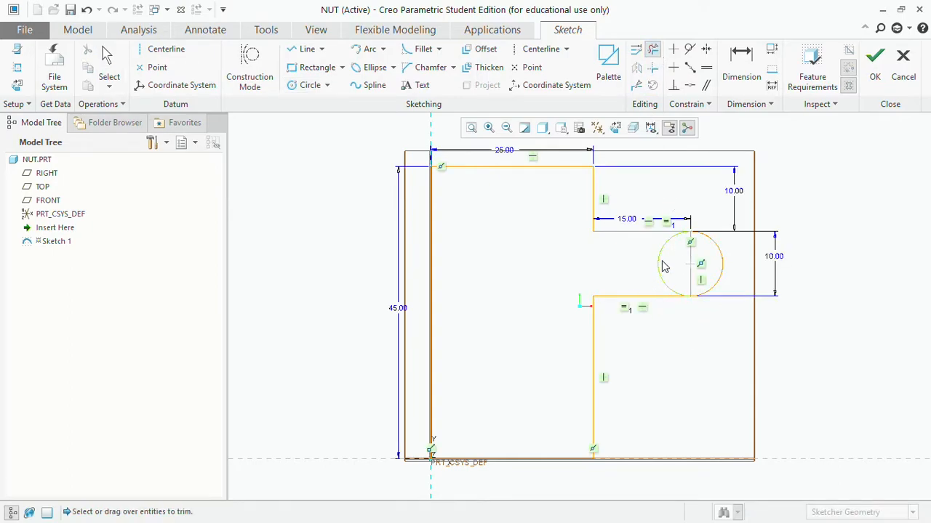
{"action": "left_click", "coordinate": [660, 265]}
{"action": "middle_click", "coordinate": [688, 279]}
{"action": "left_click", "coordinate": [683, 276]}
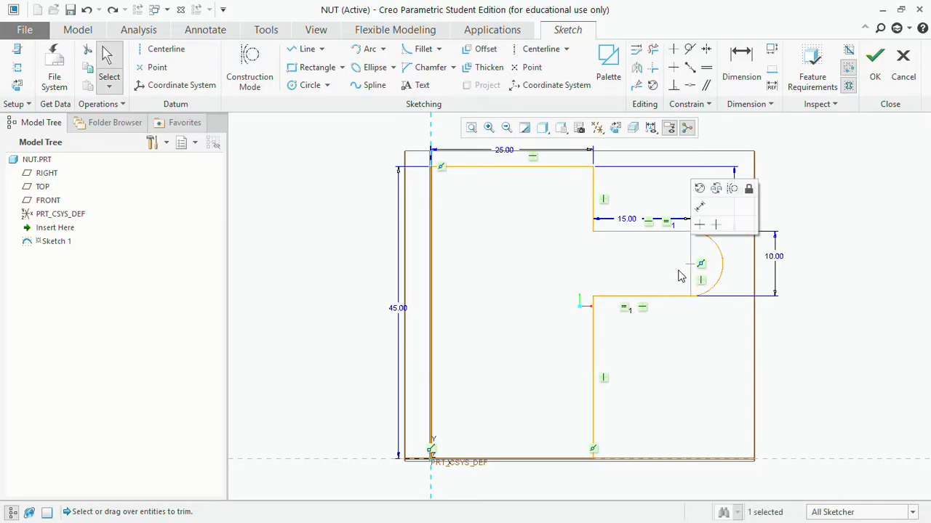
{"action": "left_click", "coordinate": [653, 49]}
{"action": "left_click", "coordinate": [688, 280]}
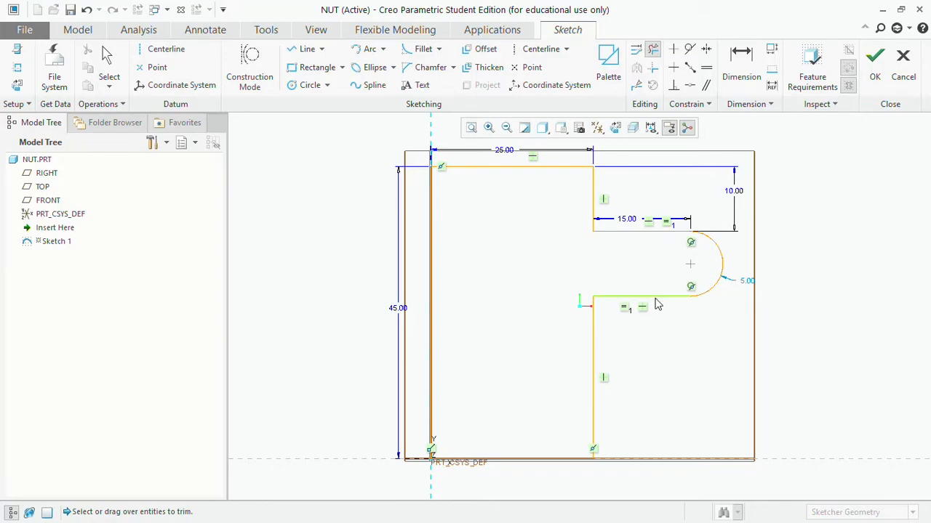
Dimension the horizontal distance from the profile's axis edge to the outermost point of the rounded flange end
{"action": "left_click", "coordinate": [742, 64]}
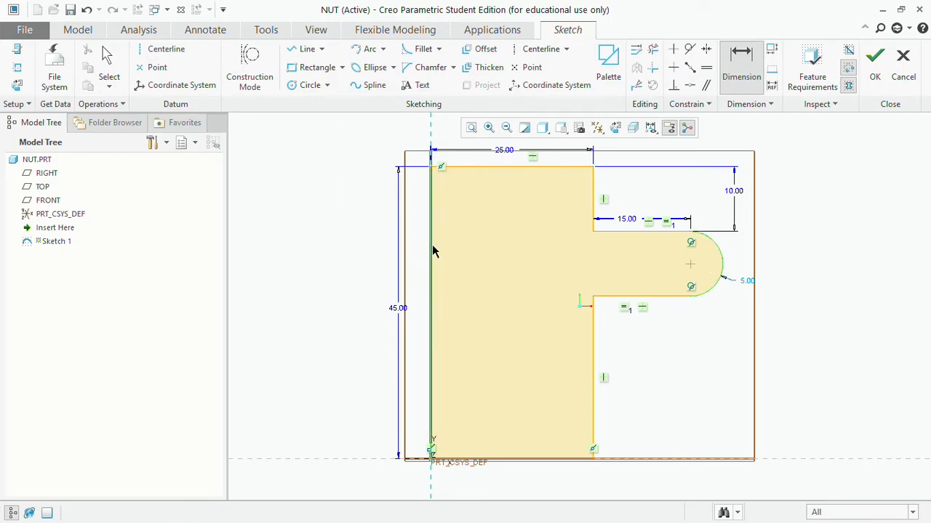
{"action": "middle_click", "coordinate": [750, 338]}
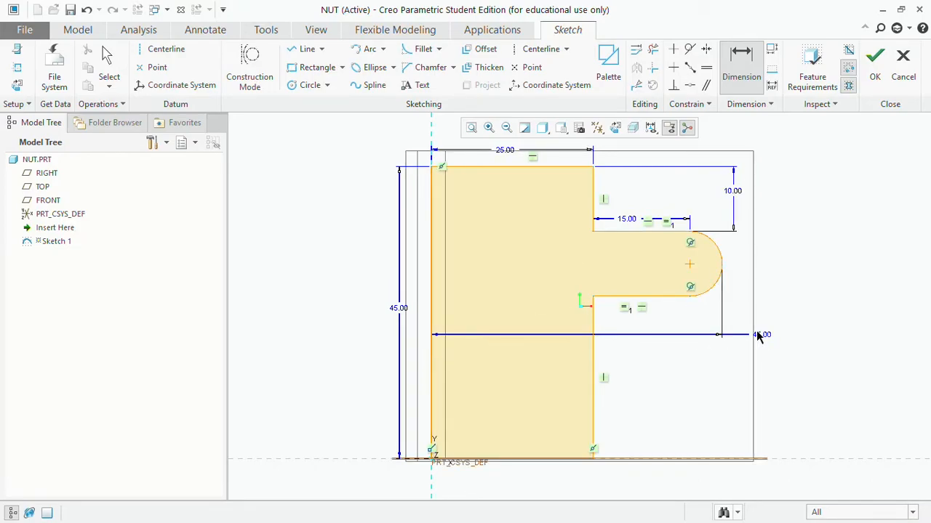
{"action": "middle_click", "coordinate": [720, 340]}
{"action": "middle_click", "coordinate": [718, 340]}
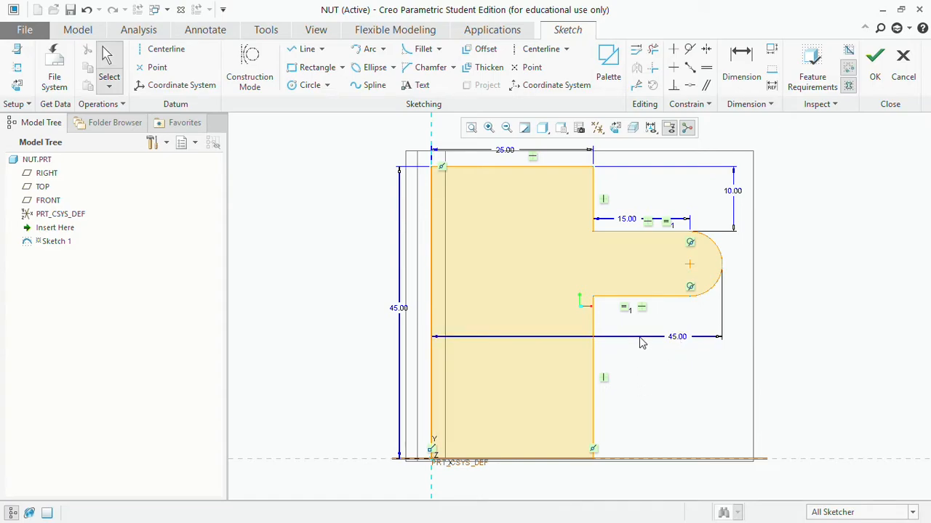
Fillet the inside corner between the upper section and the flange's upper edge with a 5 mm radius
{"action": "left_click", "coordinate": [420, 49]}
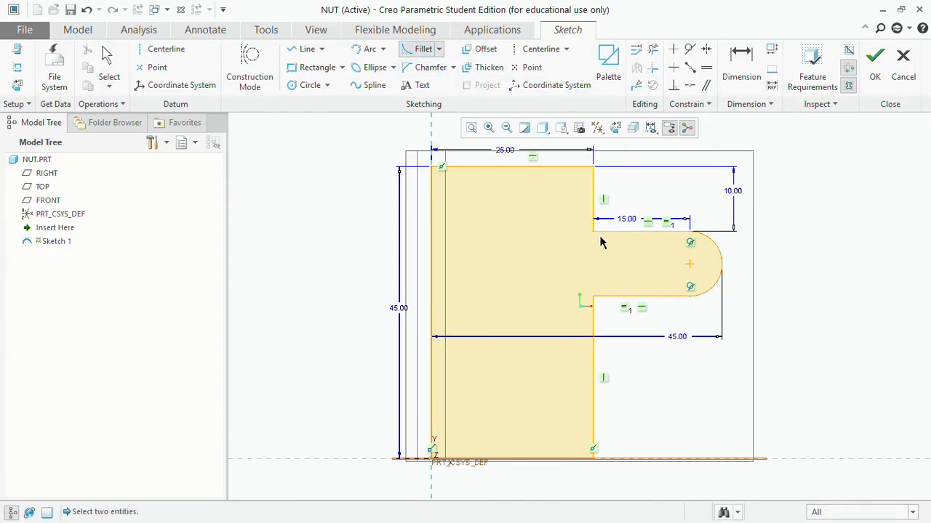
{"action": "scroll", "coordinate": [609, 218], "scroll_direction": "down", "scroll_amount": 2}
{"action": "scroll", "coordinate": [610, 200], "scroll_direction": "down", "scroll_amount": 2}
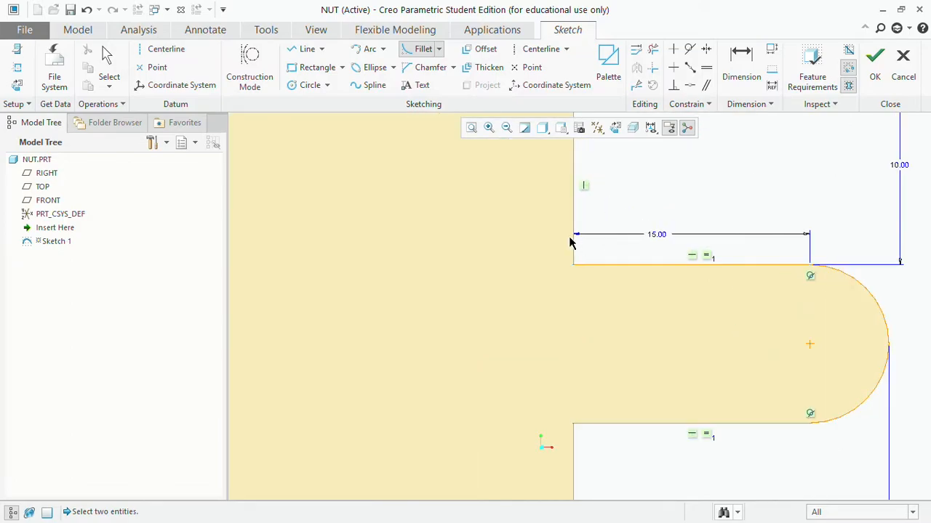
{"action": "left_click", "coordinate": [604, 265]}
{"action": "middle_click", "coordinate": [537, 271]}
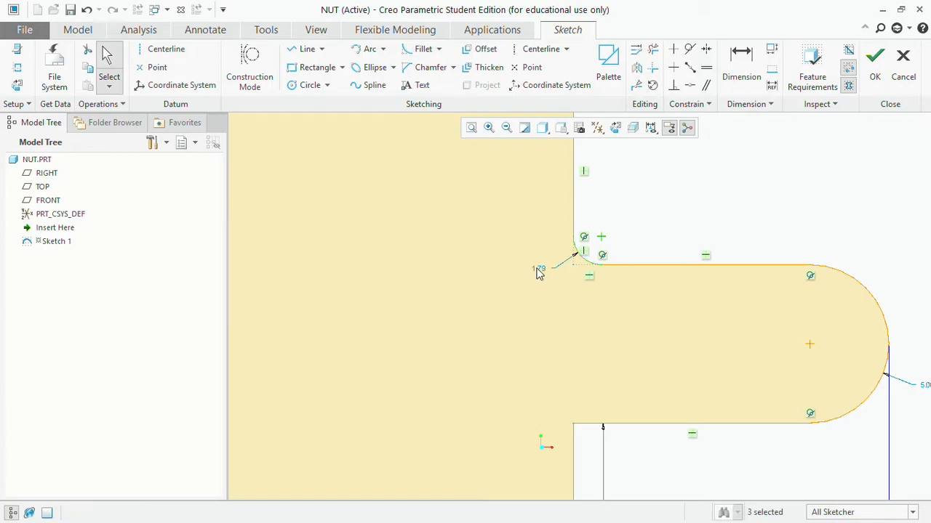
{"action": "double_click", "coordinate": [539, 270]}
{"action": "type", "text": "5"}
{"action": "key", "text": "Return"}
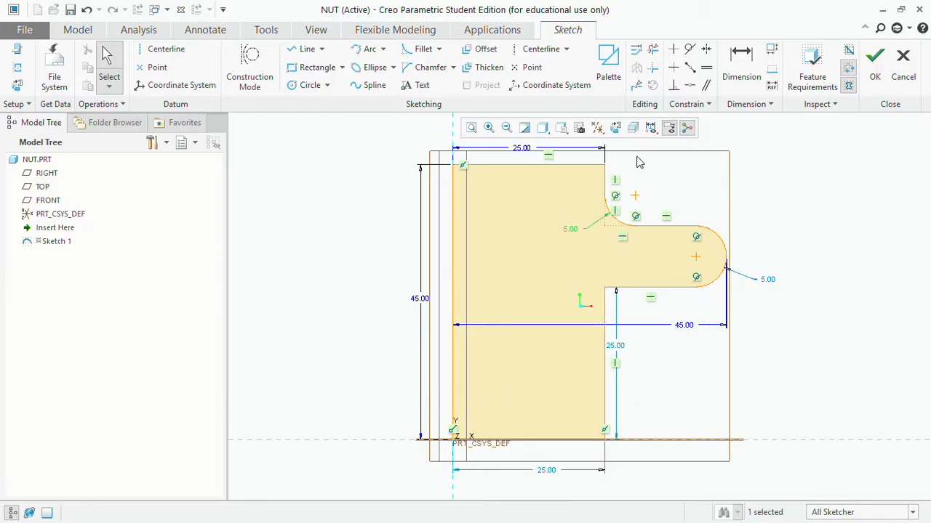
{"action": "left_click", "coordinate": [535, 49]}
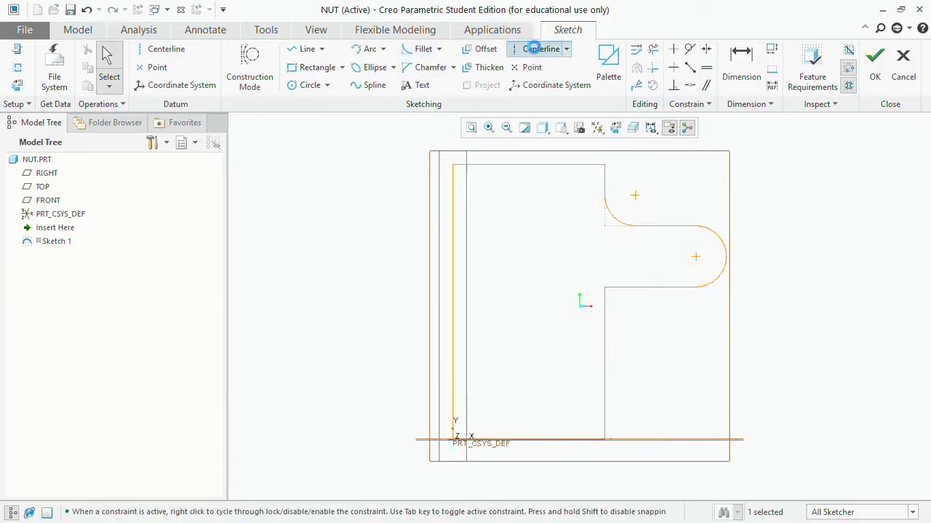
{"action": "left_click", "coordinate": [453, 186]}
{"action": "middle_click", "coordinate": [457, 189]}
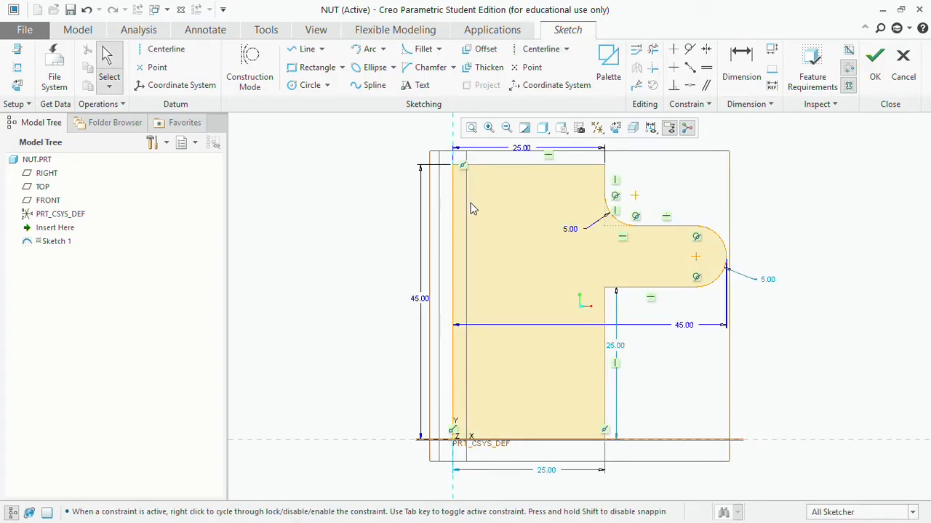
Add a vertical centerline along the profile's axis edge and finish the sketch
{"action": "left_click", "coordinate": [538, 48]}
{"action": "left_click", "coordinate": [452, 165]}
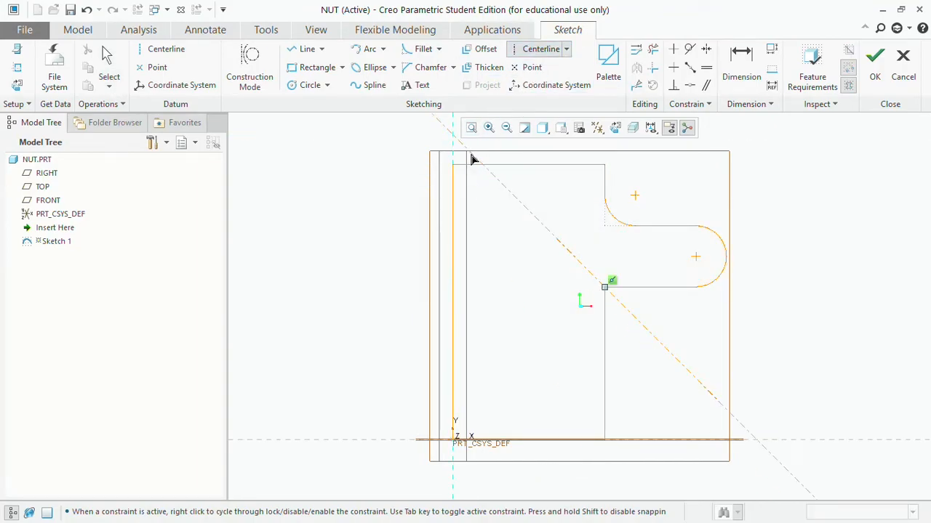
{"action": "left_click", "coordinate": [453, 228]}
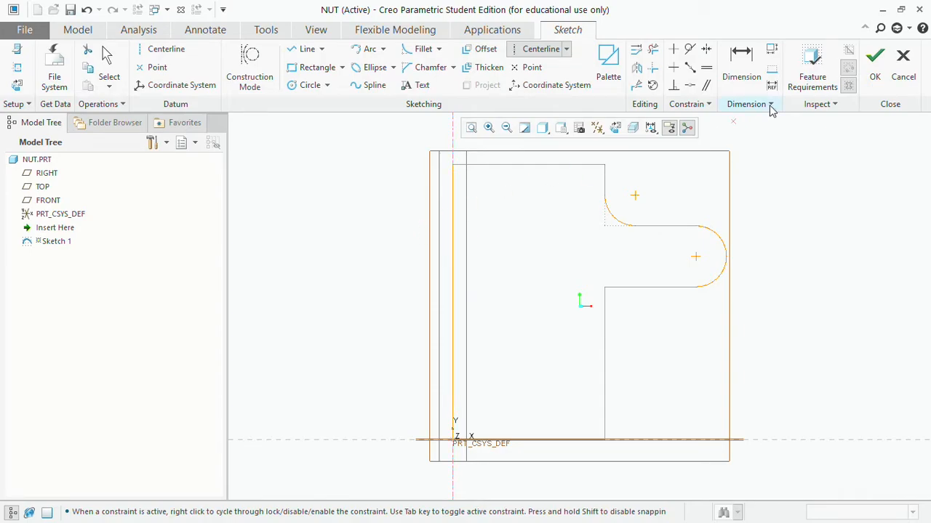
{"action": "middle_click", "coordinate": [844, 150]}
{"action": "left_click", "coordinate": [872, 62]}
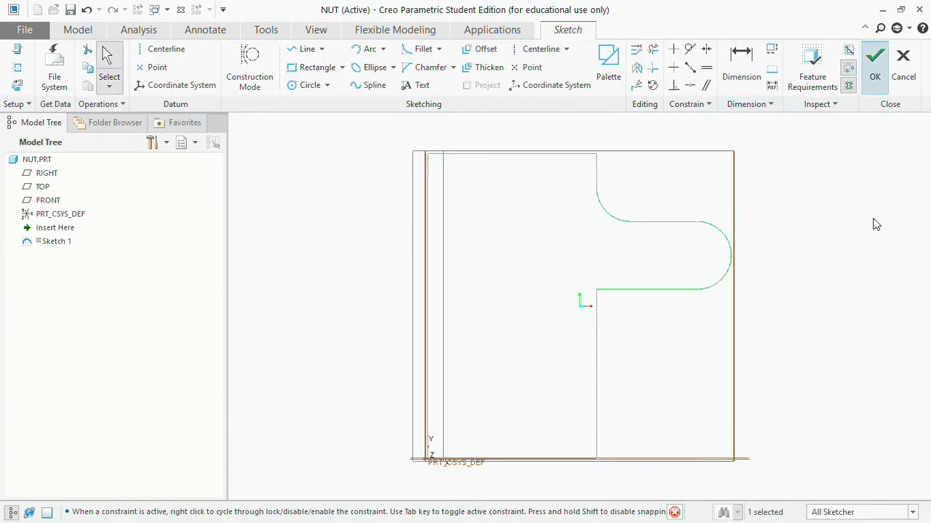
Revolve the profile sketch 360° about its centerline into a solid body
{"action": "left_click", "coordinate": [412, 49]}
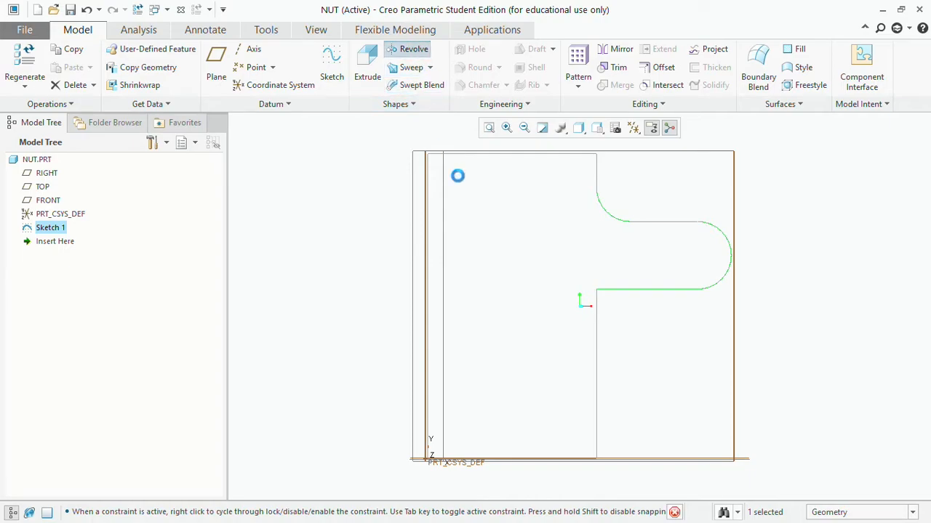
{"action": "scroll", "coordinate": [731, 358], "scroll_direction": "up", "scroll_amount": 1}
{"action": "middle_click_drag", "start_coordinate": [725, 215], "coordinate": [628, 214]}
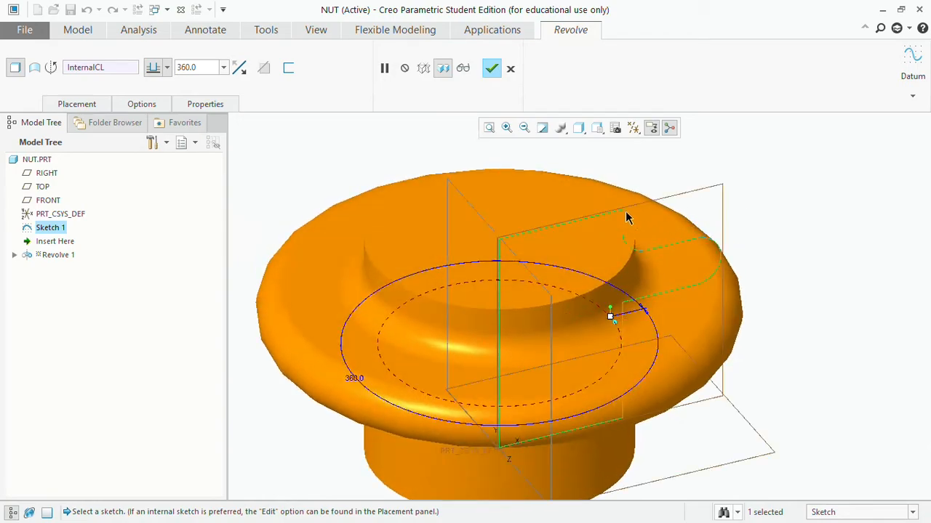
{"action": "left_click", "coordinate": [491, 69]}
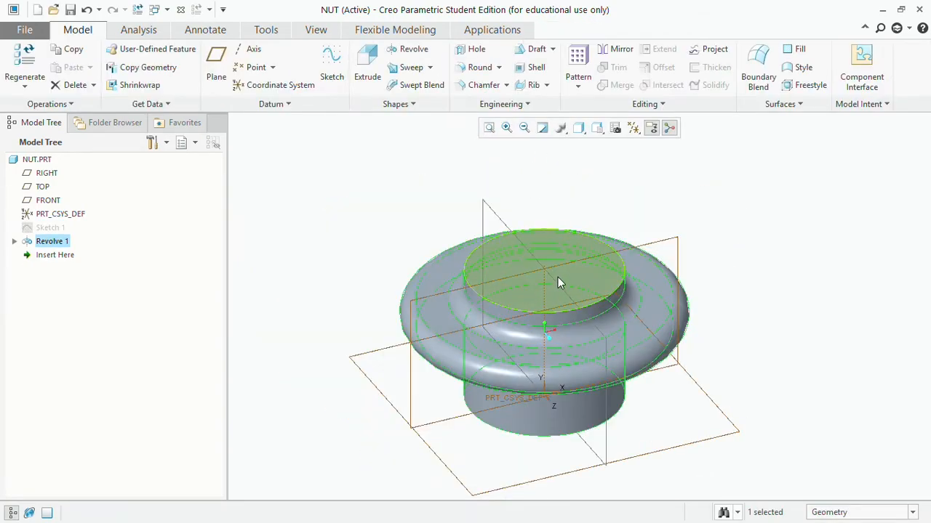
Check the bore specification in the reference drawing and start a sketch on the nut's upper circular face, viewed straight on
{"action": "key", "text": "alt+Tab"}
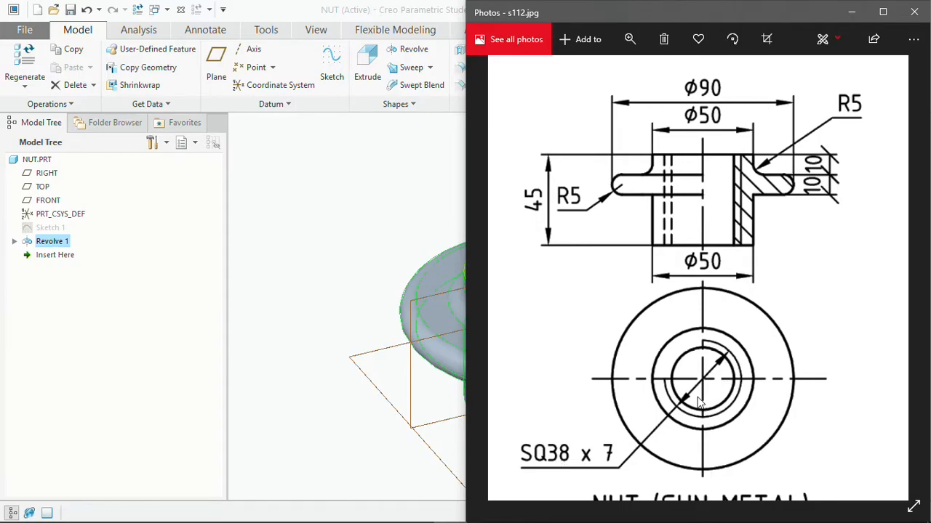
{"action": "left_click", "coordinate": [390, 207]}
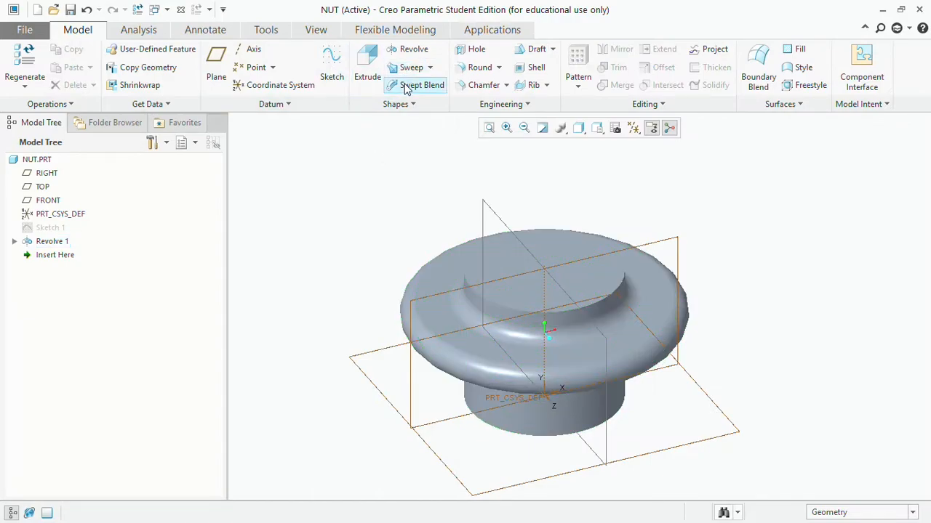
{"action": "left_click", "coordinate": [329, 58]}
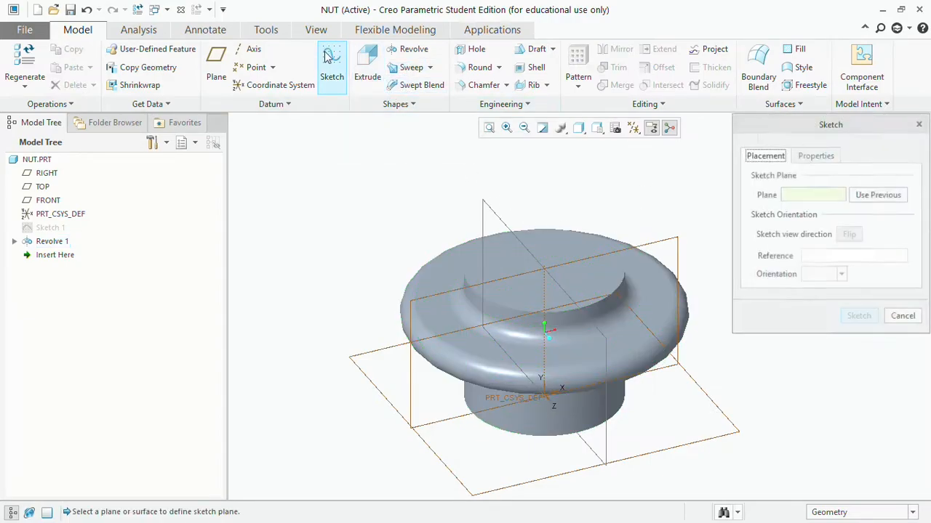
{"action": "left_click", "coordinate": [601, 285]}
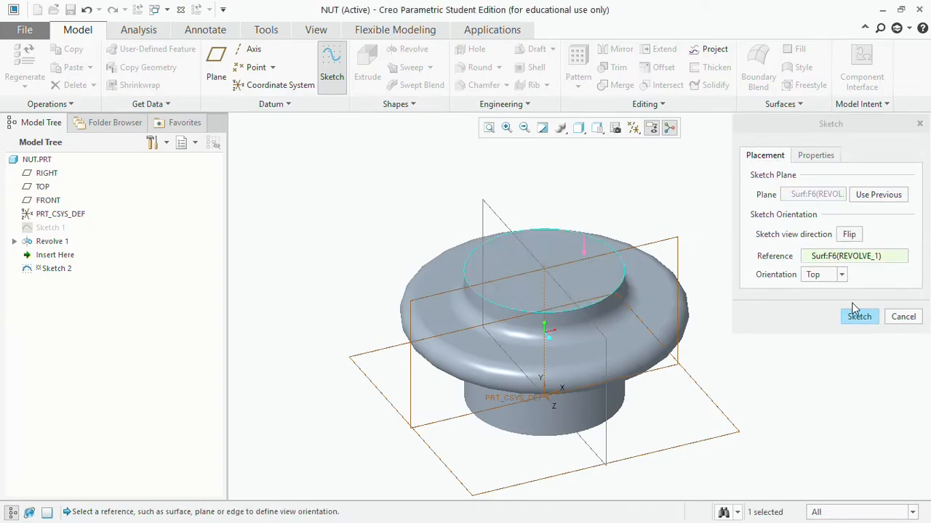
{"action": "left_click", "coordinate": [859, 317]}
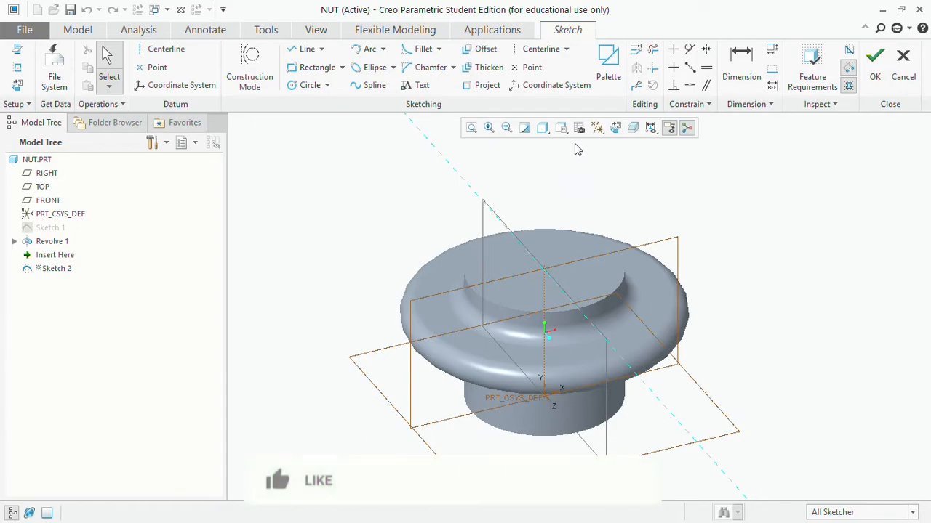
{"action": "left_click", "coordinate": [617, 128]}
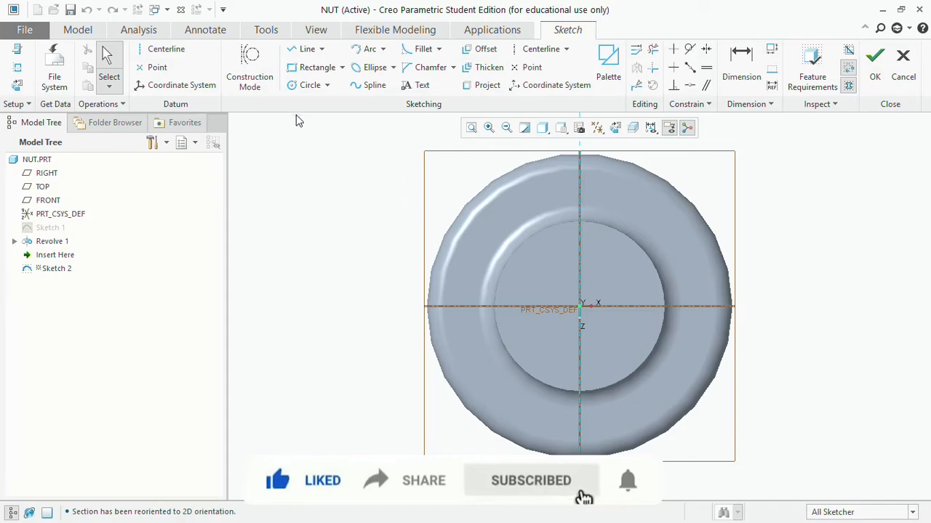
Sketch a circle centred on the nut's axis, set its diameter to 38-7, giving 31 mm, and finish the sketch
{"action": "left_click", "coordinate": [305, 86]}
{"action": "left_click", "coordinate": [586, 311]}
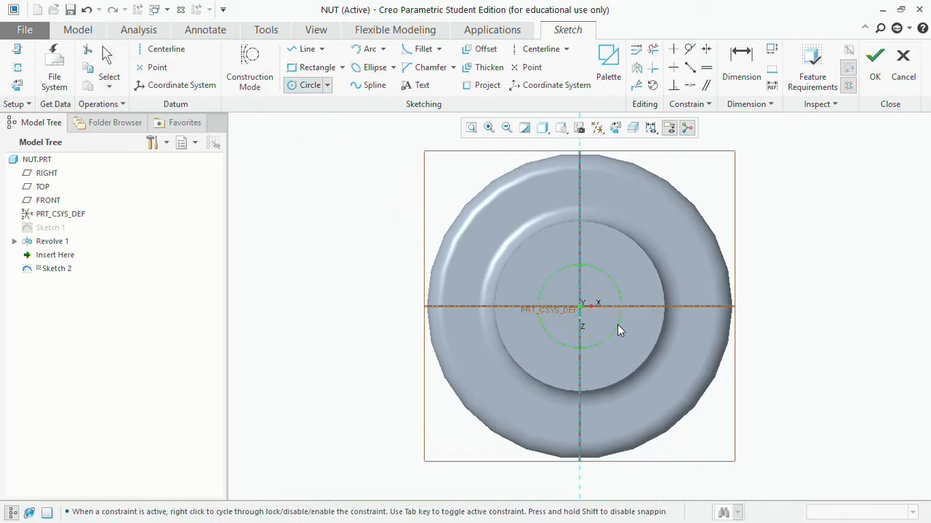
{"action": "middle_click", "coordinate": [647, 234]}
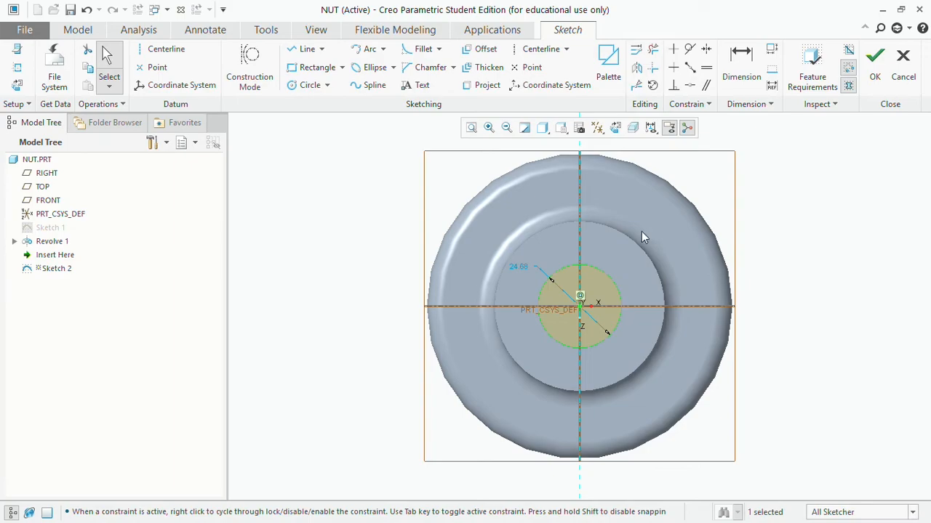
{"action": "double_click", "coordinate": [515, 267]}
{"action": "type", "text": "3"}
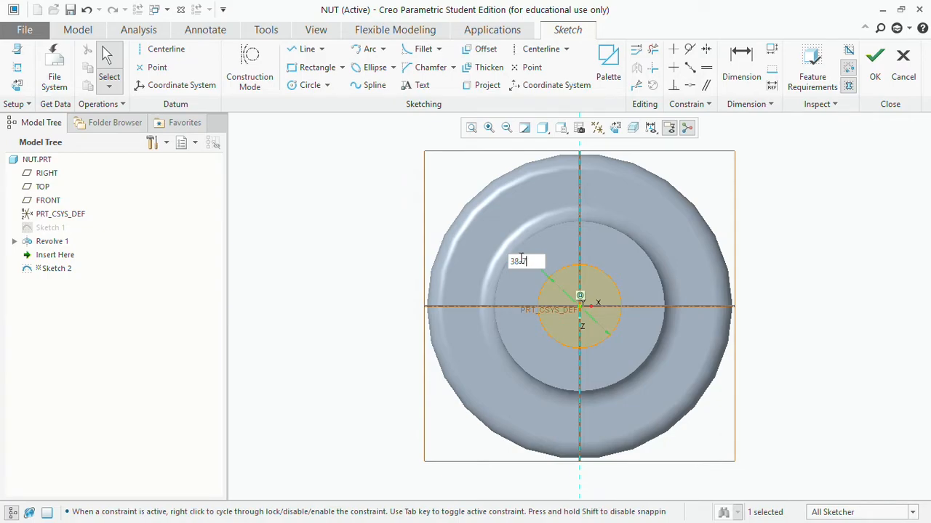
{"action": "type", "text": "8-7"}
{"action": "key", "text": "Return"}
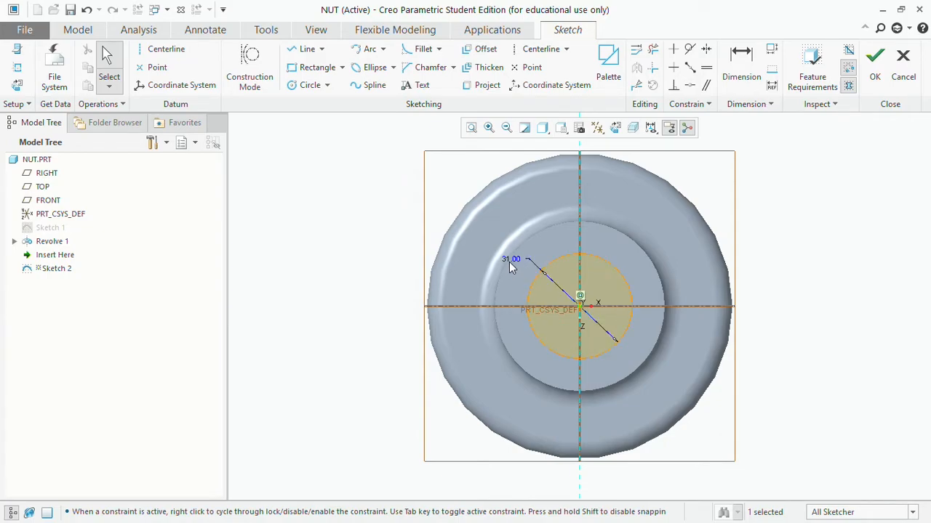
{"action": "left_click", "coordinate": [875, 64]}
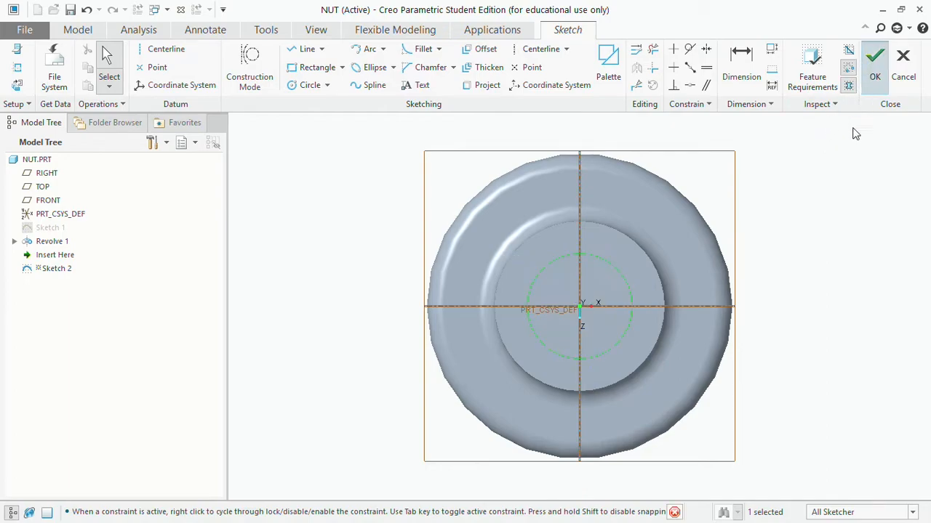
Extrude the bore circle as a material-removing cut through the whole nut, to a depth of about 65.7 mm
{"action": "left_click", "coordinate": [367, 69]}
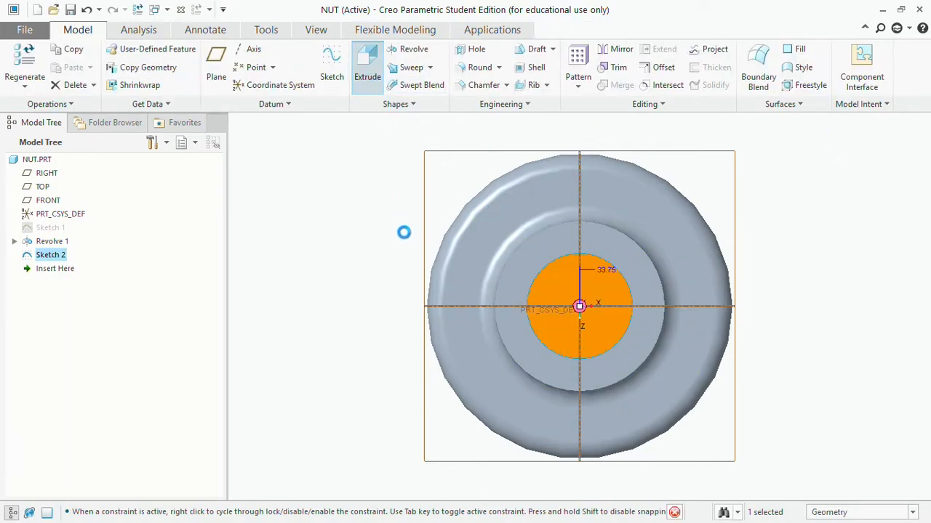
{"action": "key", "text": "ctrl+d"}
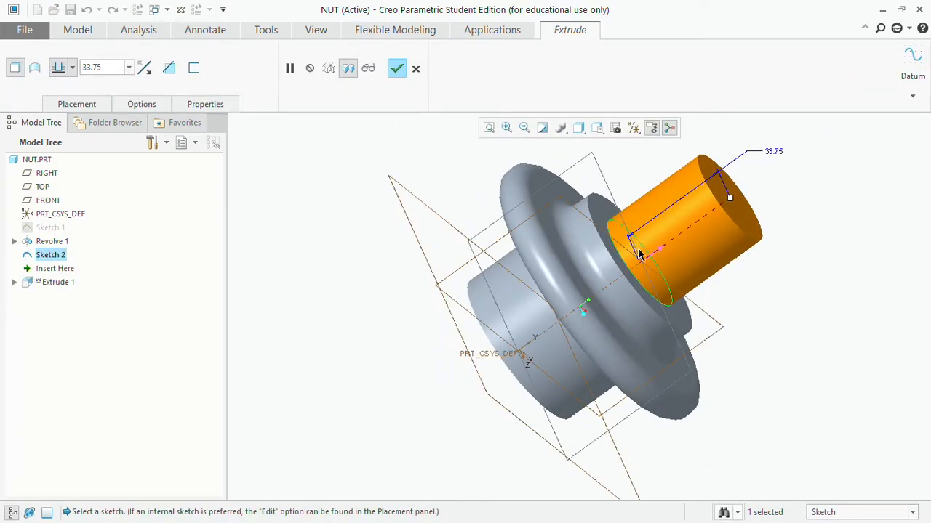
{"action": "left_click", "coordinate": [655, 248]}
{"action": "middle_click_drag", "start_coordinate": [739, 220], "coordinate": [605, 317]}
{"action": "left_click_drag", "start_coordinate": [549, 331], "coordinate": [476, 354]}
{"action": "middle_click_drag", "start_coordinate": [743, 233], "coordinate": [692, 266]}
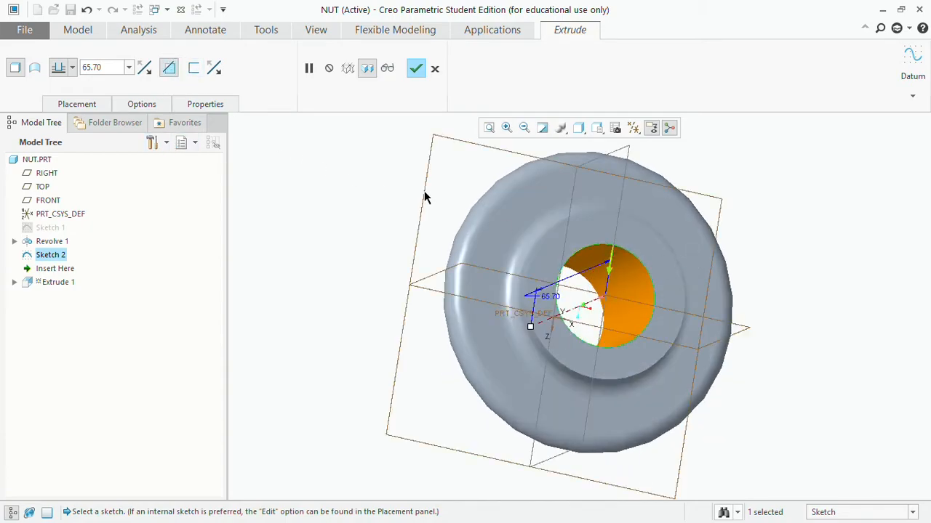
{"action": "left_click", "coordinate": [416, 69]}
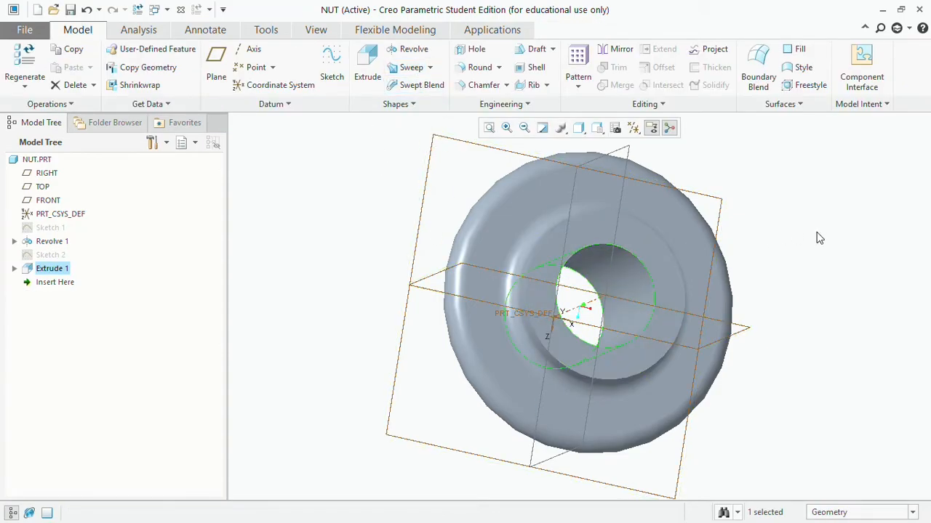
Orient the nut to the front view and start a sketch on the FRONT datum plane
{"action": "key", "text": "ctrl+d"}
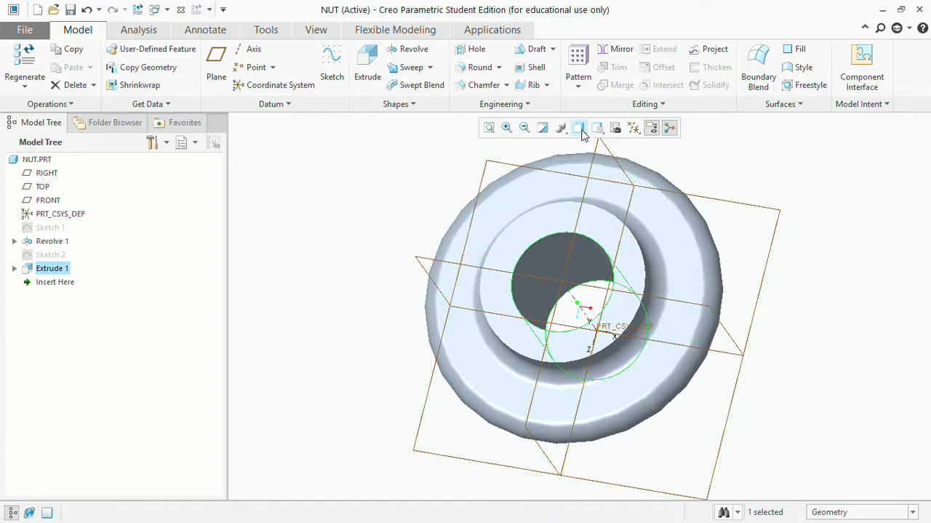
{"action": "left_click", "coordinate": [579, 129]}
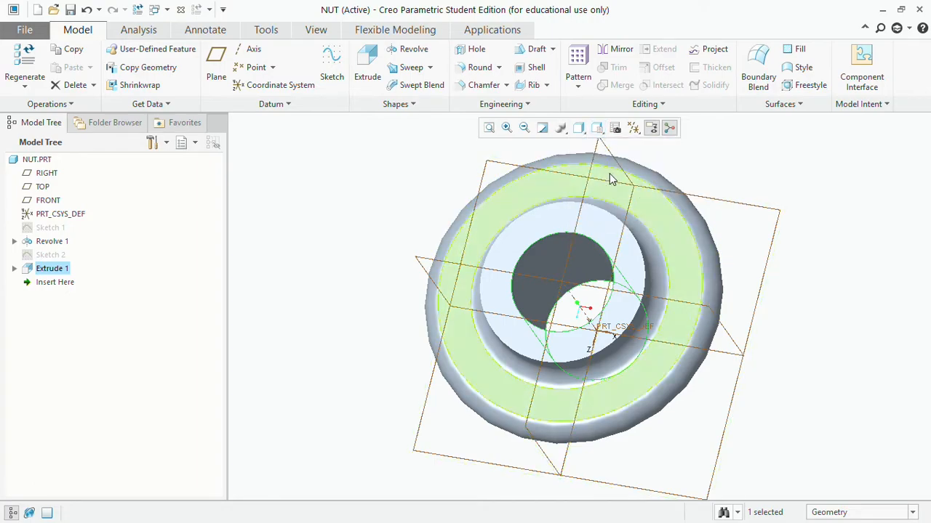
{"action": "left_click", "coordinate": [597, 128]}
{"action": "left_click", "coordinate": [622, 191]}
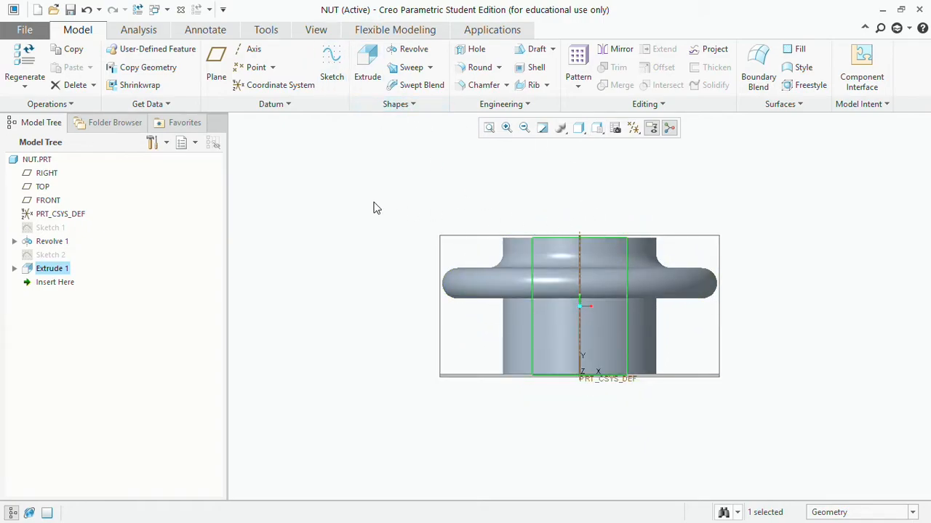
{"action": "left_click", "coordinate": [470, 232]}
{"action": "left_click", "coordinate": [467, 238]}
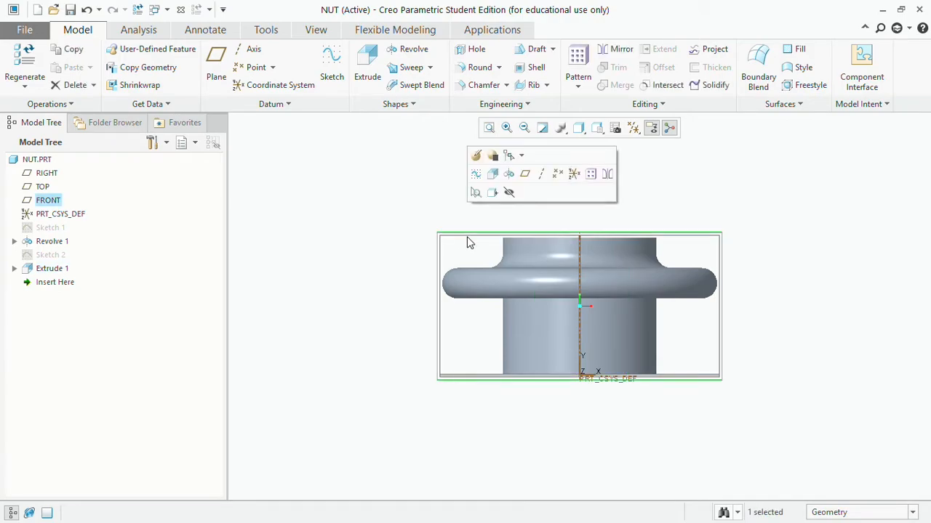
{"action": "left_click", "coordinate": [475, 174]}
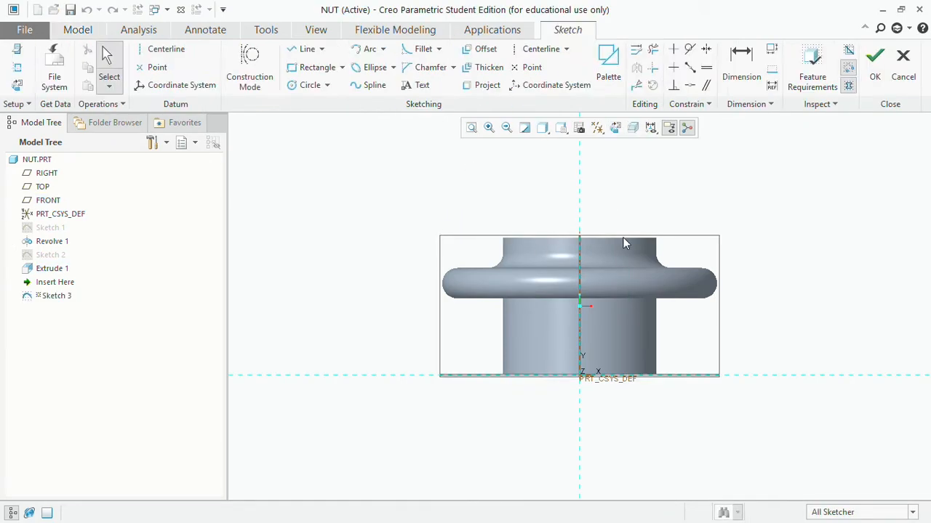
Add the silhouette of the bore's cylindrical wall as a sketch reference
{"action": "left_click", "coordinate": [21, 68]}
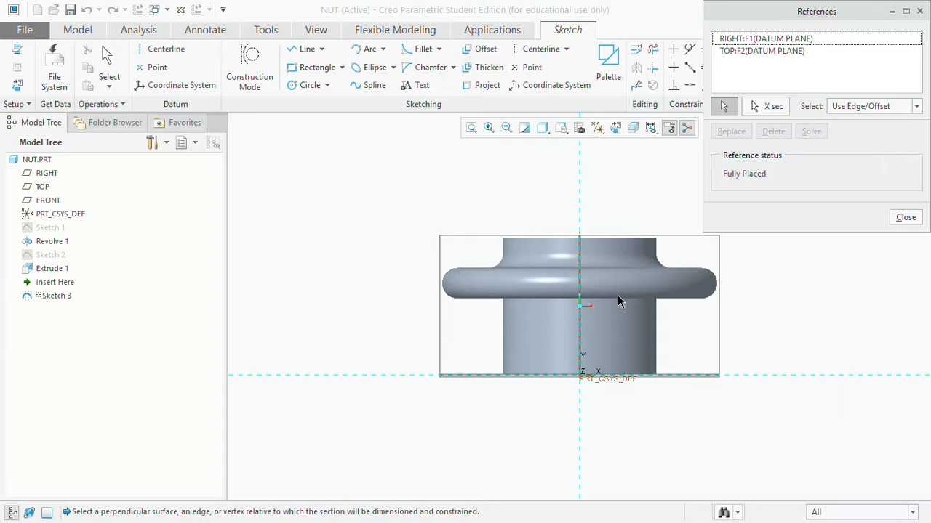
{"action": "middle_click_drag", "start_coordinate": [619, 202], "coordinate": [624, 253]}
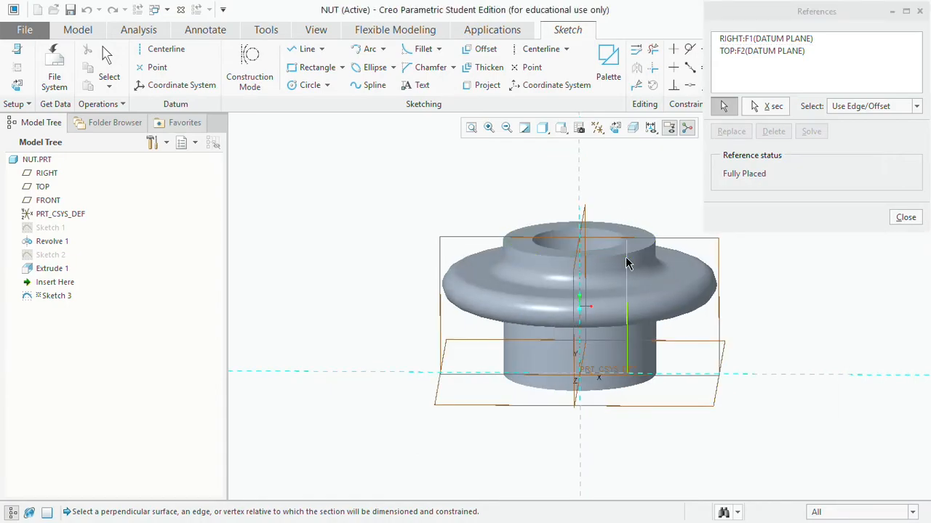
{"action": "left_click", "coordinate": [627, 281]}
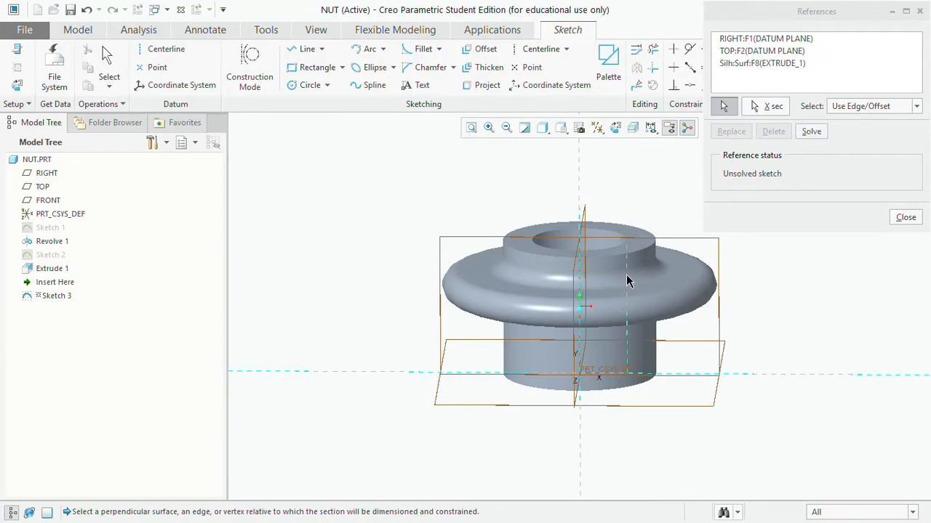
{"action": "left_click", "coordinate": [905, 218]}
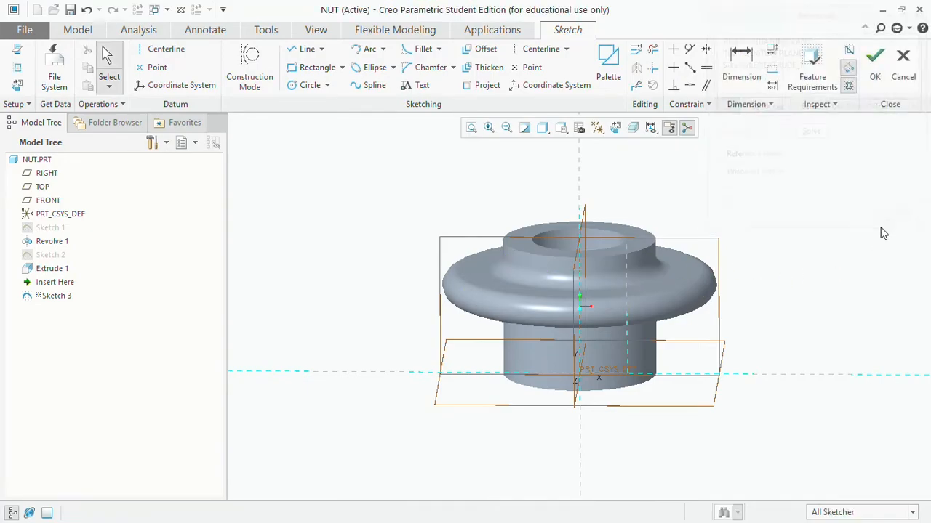
Viewed from the front, draw a vertical line about 61.6 mm long on the bore reference, extending past both ends of the nut
{"action": "left_click", "coordinate": [306, 48]}
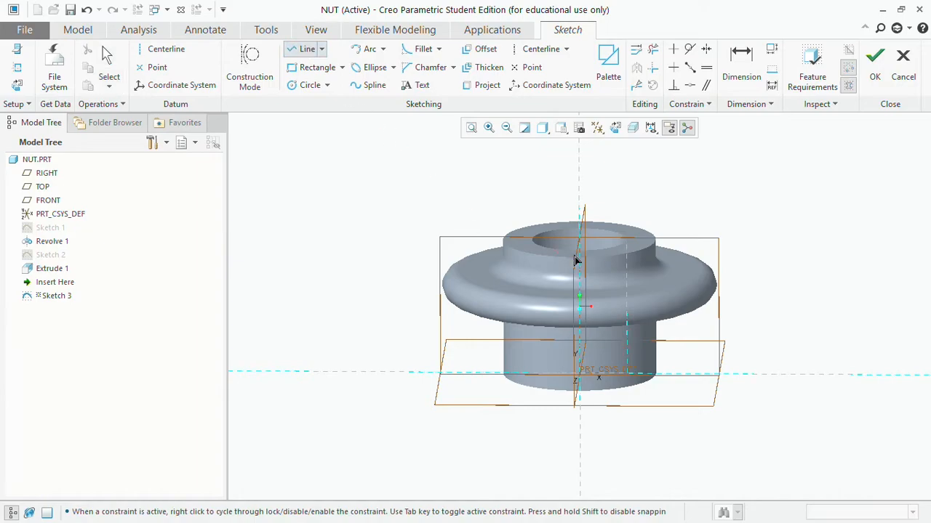
{"action": "left_click", "coordinate": [562, 129]}
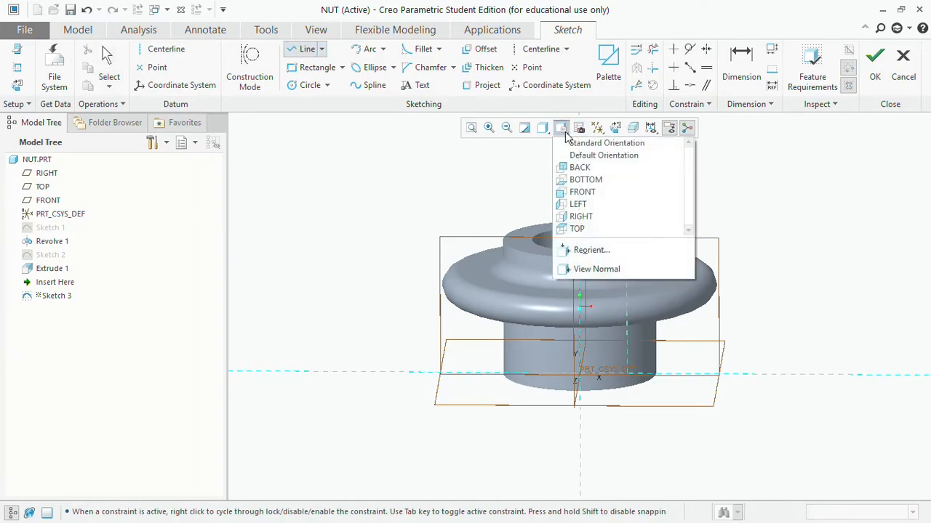
{"action": "left_click", "coordinate": [576, 194]}
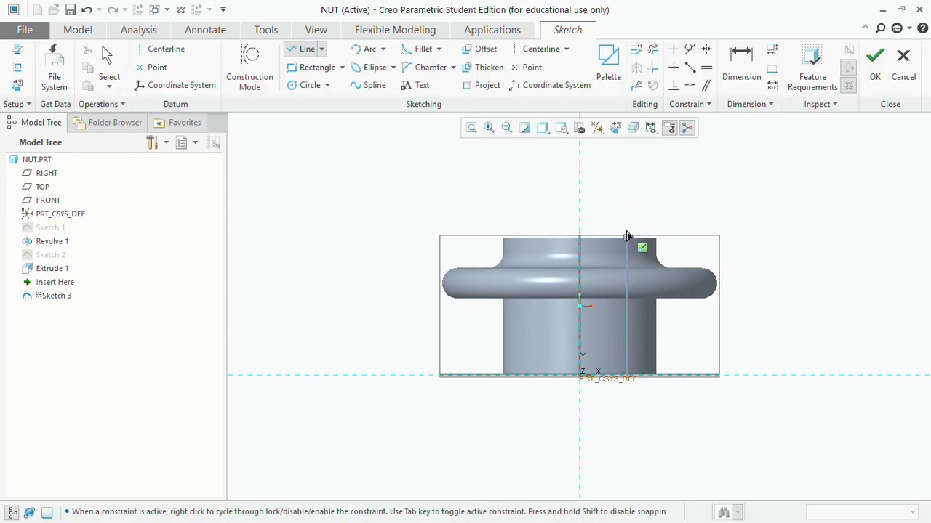
{"action": "left_click", "coordinate": [627, 212]}
{"action": "left_click", "coordinate": [627, 401]}
{"action": "middle_click", "coordinate": [658, 394]}
{"action": "middle_click", "coordinate": [655, 388]}
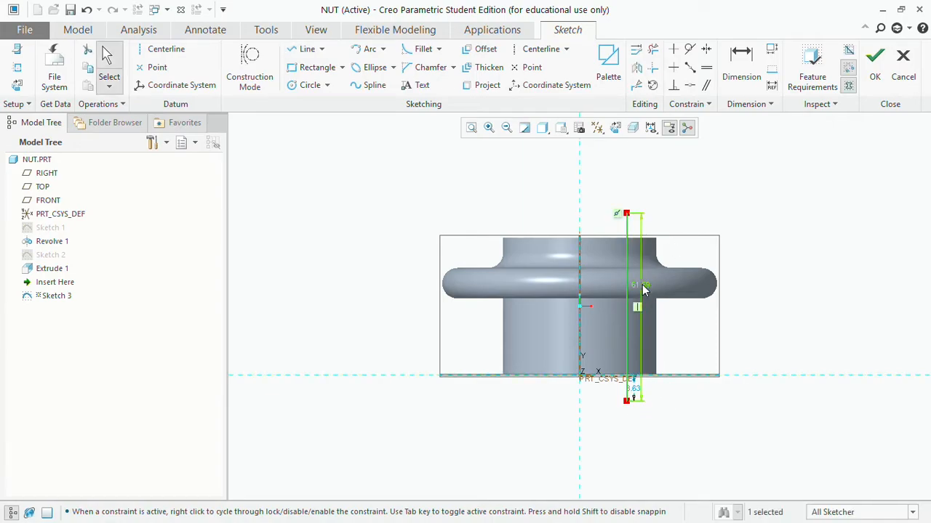
Move the vertical line's length dimension clear of the nut and set it to 65 mm
{"action": "left_click_drag", "start_coordinate": [641, 286], "coordinate": [727, 286]}
{"action": "double_click", "coordinate": [744, 282]}
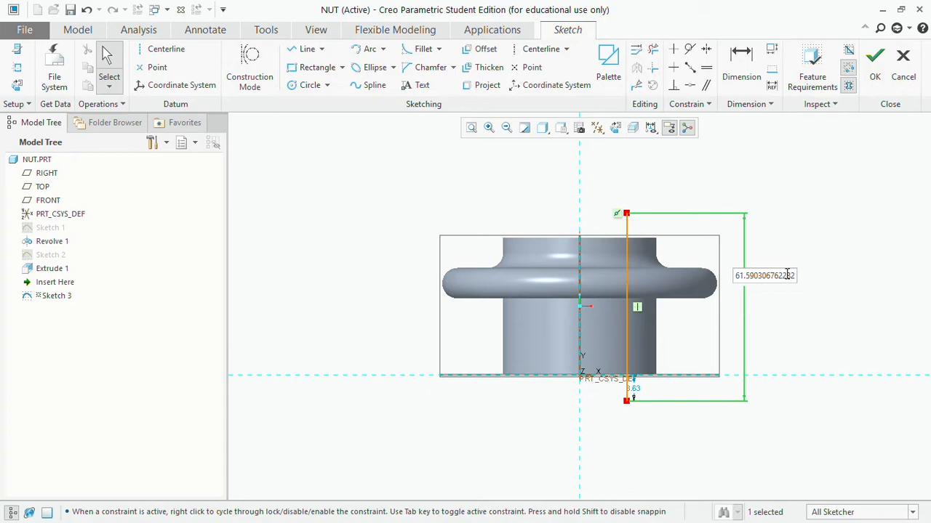
{"action": "key", "text": "BackSpace"}
{"action": "key", "text": "BackSpace"}
{"action": "key", "text": "BackSpace"}
{"action": "key", "text": "BackSpace"}
{"action": "key", "text": "BackSpace"}
{"action": "key", "text": "BackSpace"}
{"action": "key", "text": "BackSpace"}
{"action": "key", "text": "BackSpace"}
{"action": "key", "text": "BackSpace"}
{"action": "key", "text": "BackSpace"}
{"action": "key", "text": "BackSpace"}
{"action": "key", "text": "Return"}
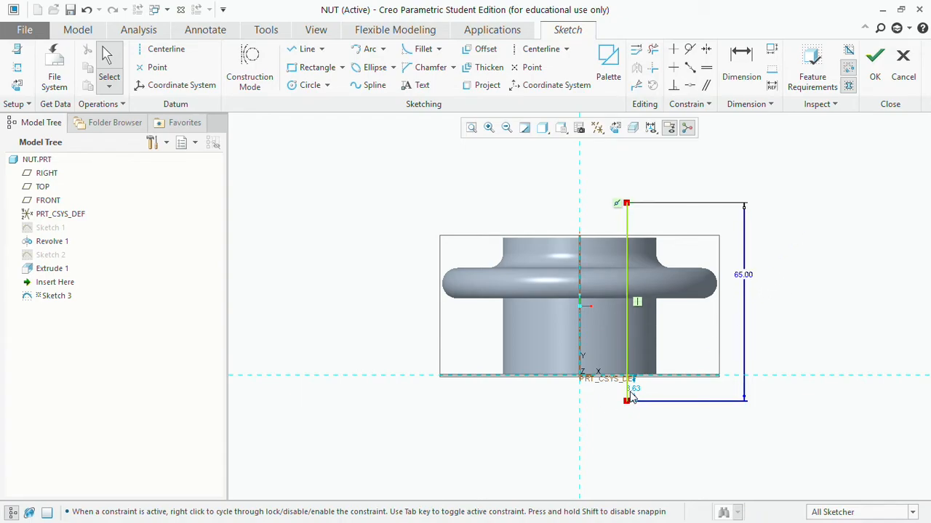
Set the line's overhang below the nut's base to 10 mm and finish the sketch
{"action": "double_click", "coordinate": [634, 390]}
{"action": "type", "text": "10"}
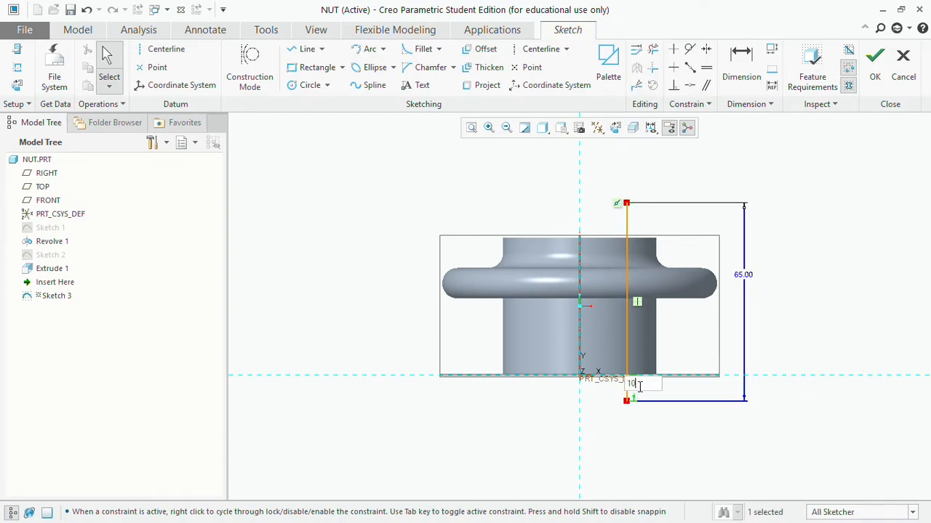
{"action": "key", "text": "Return"}
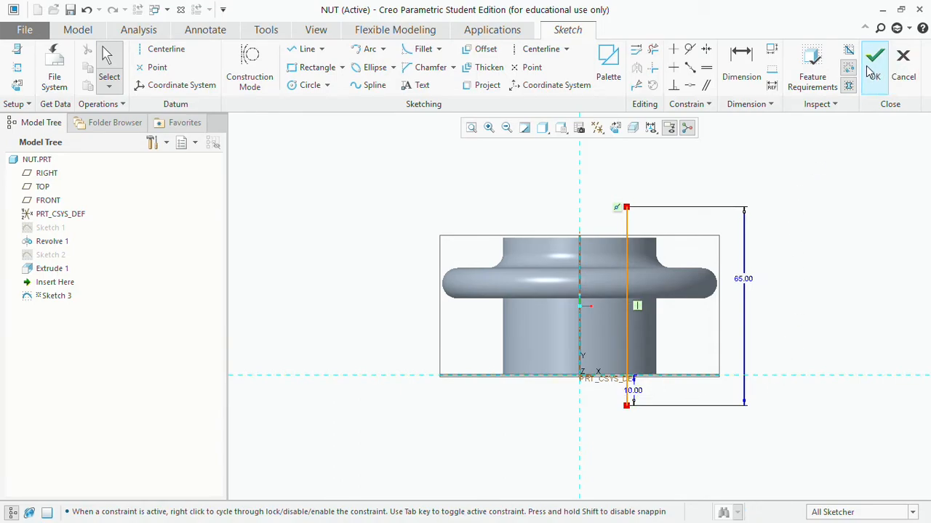
{"action": "left_click", "coordinate": [873, 71]}
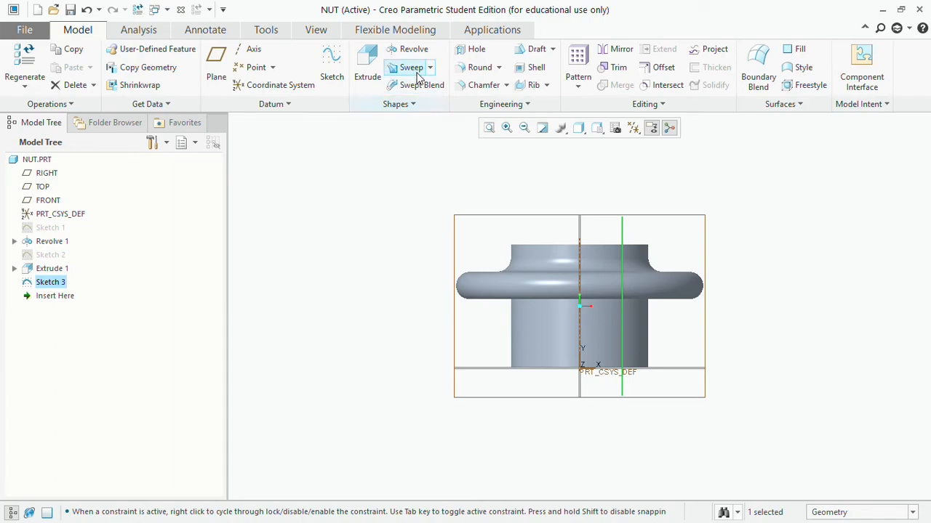
Start a Helical Sweep using the sketched vertical line as the helix profile and the nut's central axis as the axis of revolution
{"action": "left_click", "coordinate": [430, 68]}
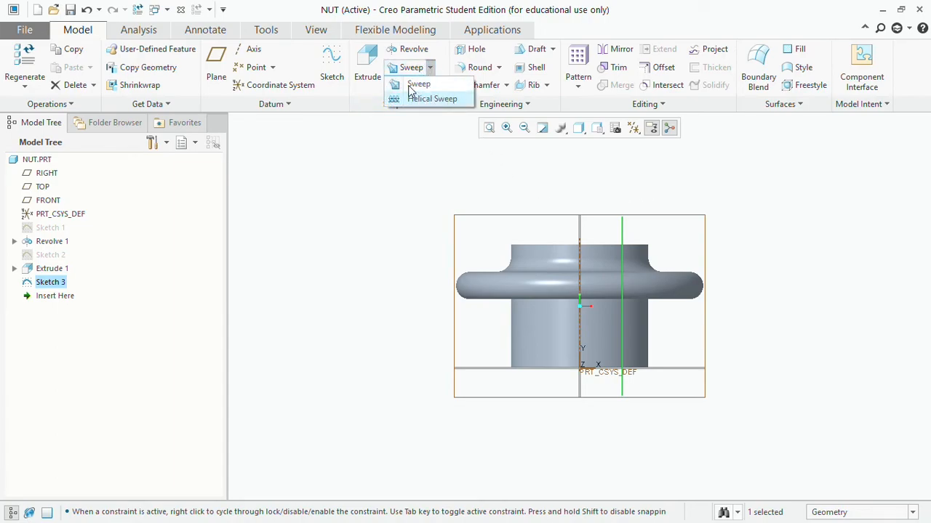
{"action": "left_click", "coordinate": [420, 98]}
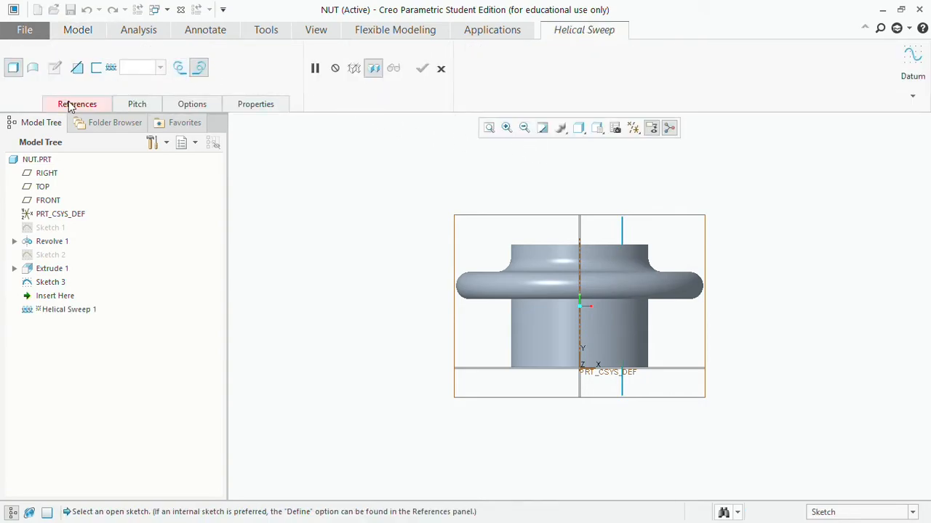
{"action": "left_click", "coordinate": [621, 237]}
{"action": "left_click", "coordinate": [621, 237]}
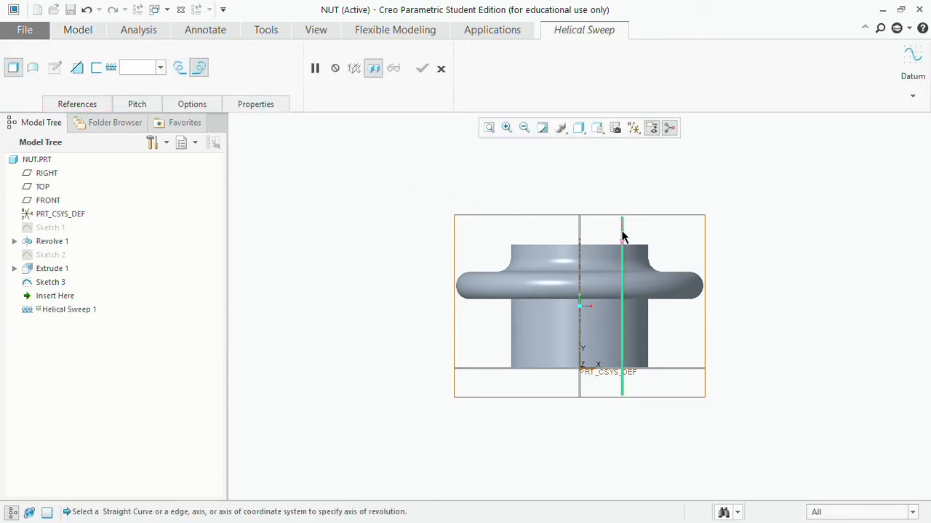
{"action": "left_click", "coordinate": [580, 260]}
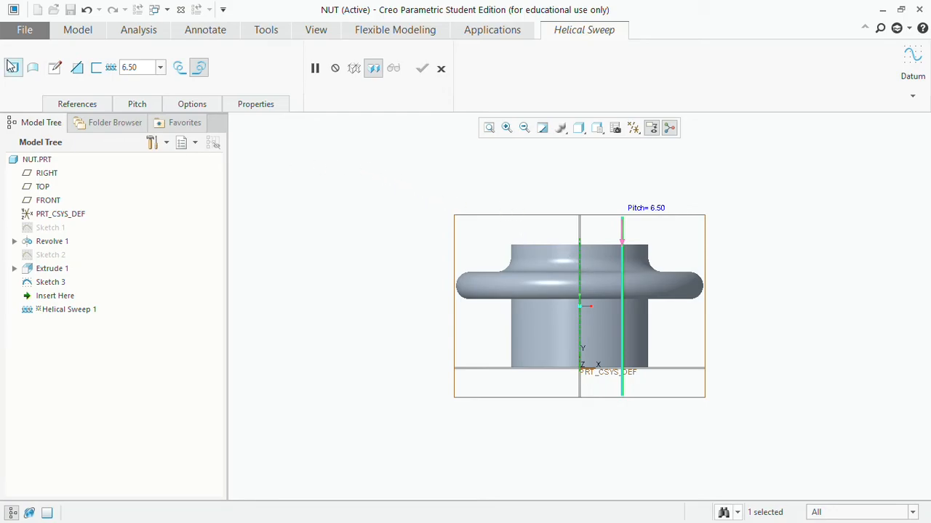
Sketch a square sweep section about 2.9 mm wide from the helix profile's upper starting point, outward from the bore
{"action": "left_click", "coordinate": [55, 69]}
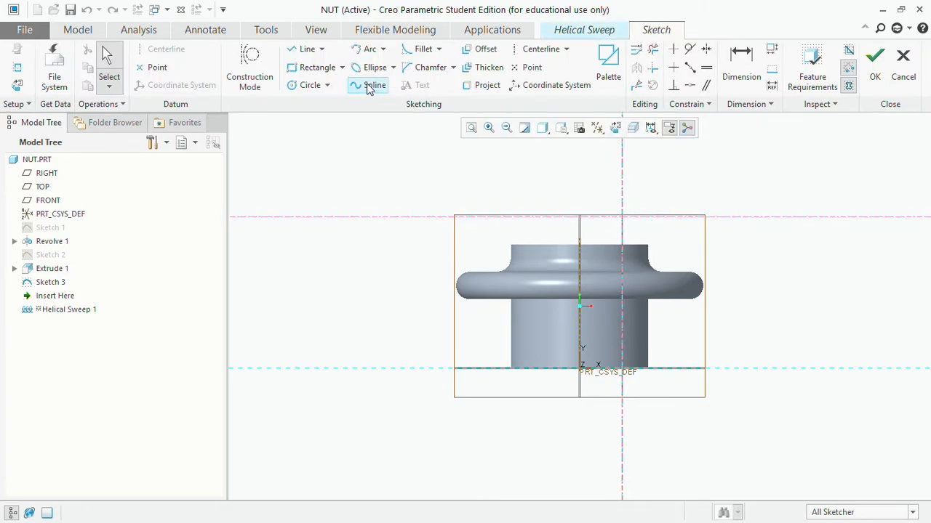
{"action": "left_click", "coordinate": [311, 70]}
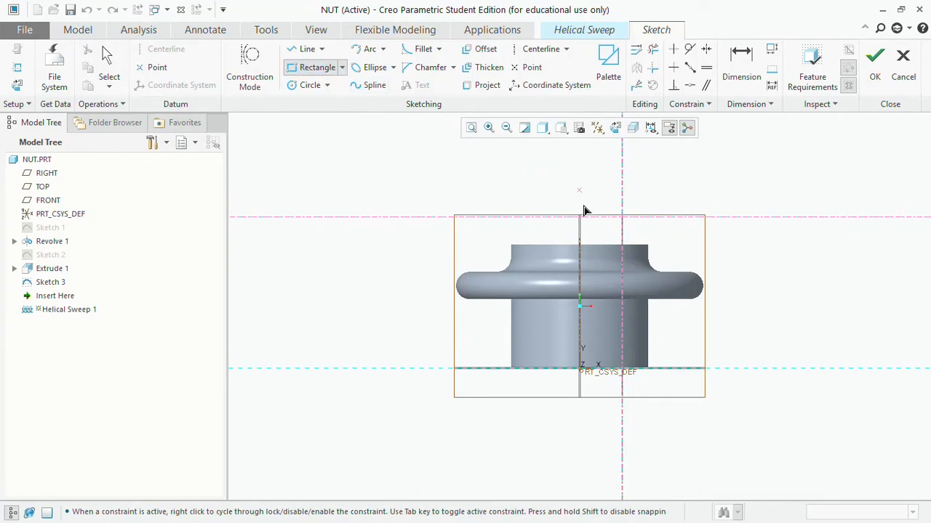
{"action": "scroll", "coordinate": [629, 219], "scroll_direction": "up", "scroll_amount": 4}
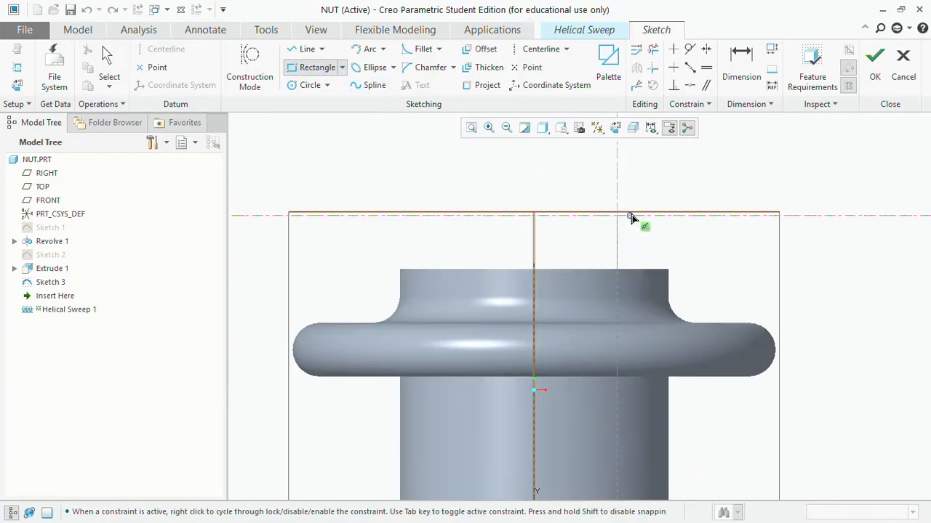
{"action": "scroll", "coordinate": [611, 223], "scroll_direction": "up", "scroll_amount": 2}
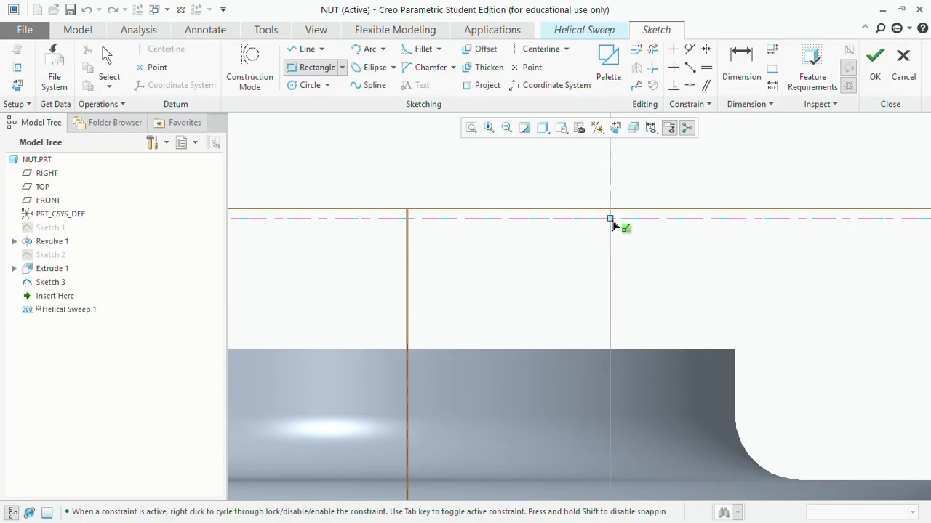
{"action": "left_click", "coordinate": [611, 218]}
{"action": "left_click", "coordinate": [648, 256]}
{"action": "middle_click", "coordinate": [684, 242]}
Set the square section's side to 7/2, giving 3.5 mm, and finish the section sketch
{"action": "left_click_drag", "start_coordinate": [624, 213], "coordinate": [631, 204]}
{"action": "double_click", "coordinate": [632, 200]}
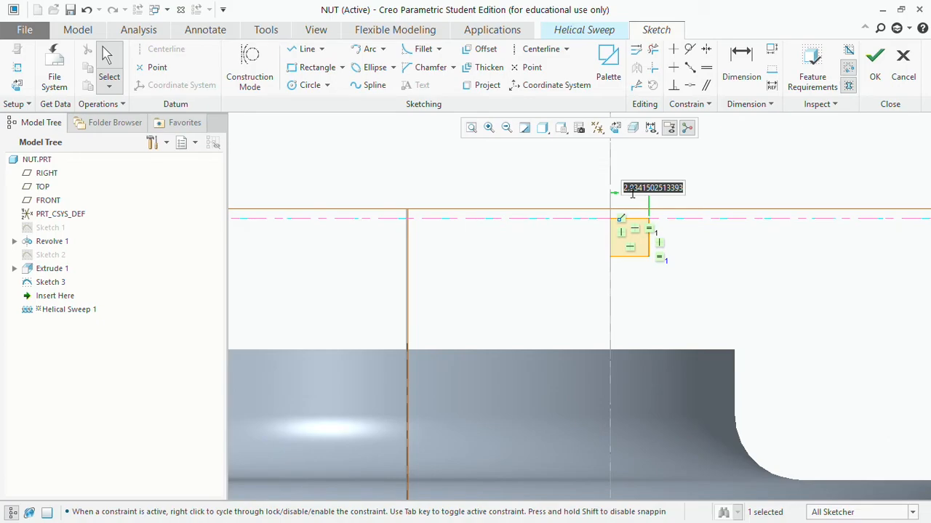
{"action": "type", "text": "7"}
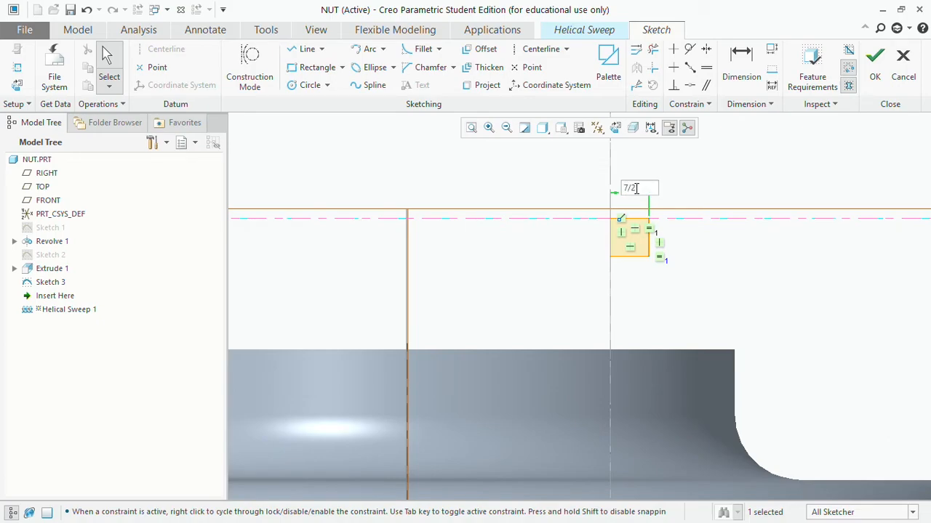
{"action": "type", "text": "/2"}
{"action": "key", "text": "Return"}
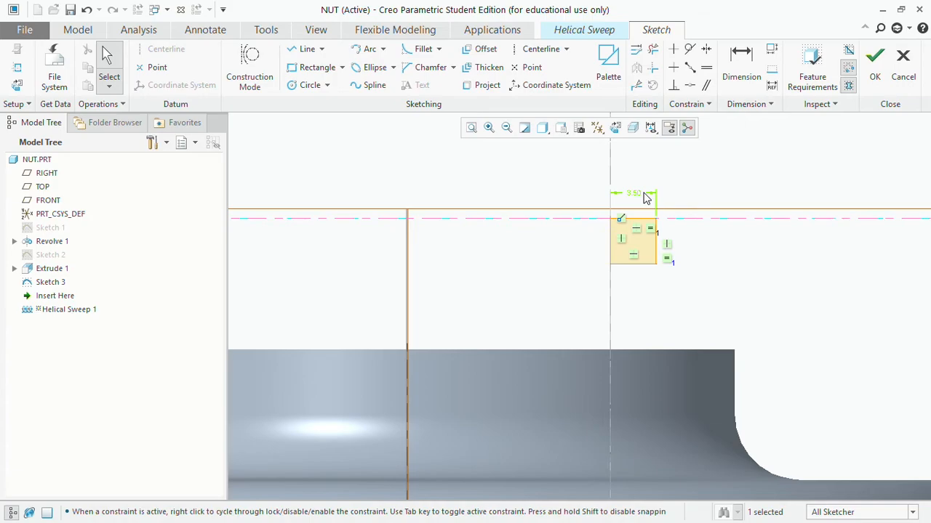
{"action": "left_click", "coordinate": [874, 64]}
Set the helical sweep's pitch to 7 mm
{"action": "middle_click_drag", "start_coordinate": [773, 328], "coordinate": [796, 328]}
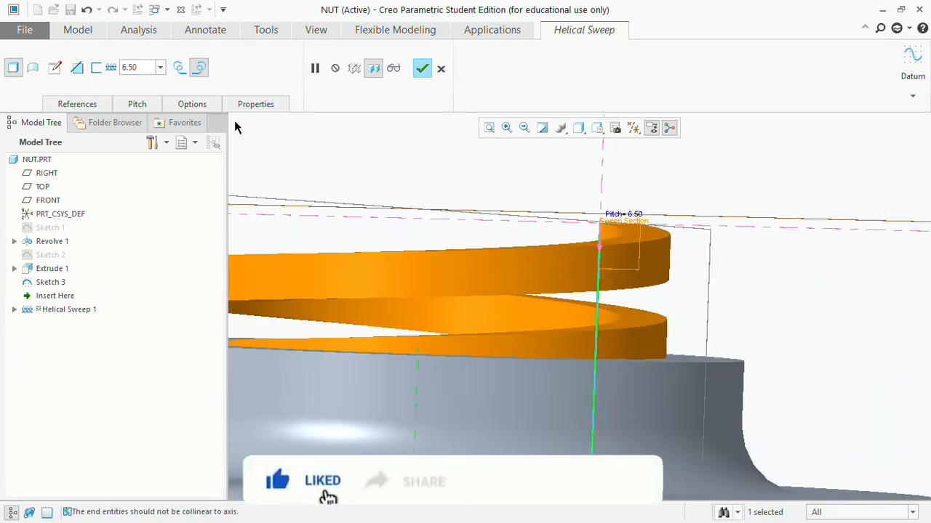
{"action": "left_click", "coordinate": [160, 68]}
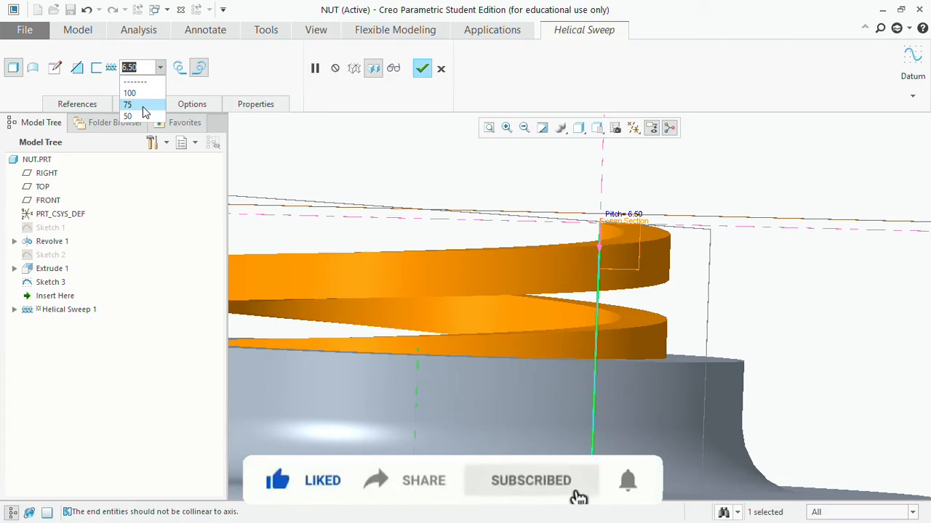
{"action": "left_click", "coordinate": [143, 65]}
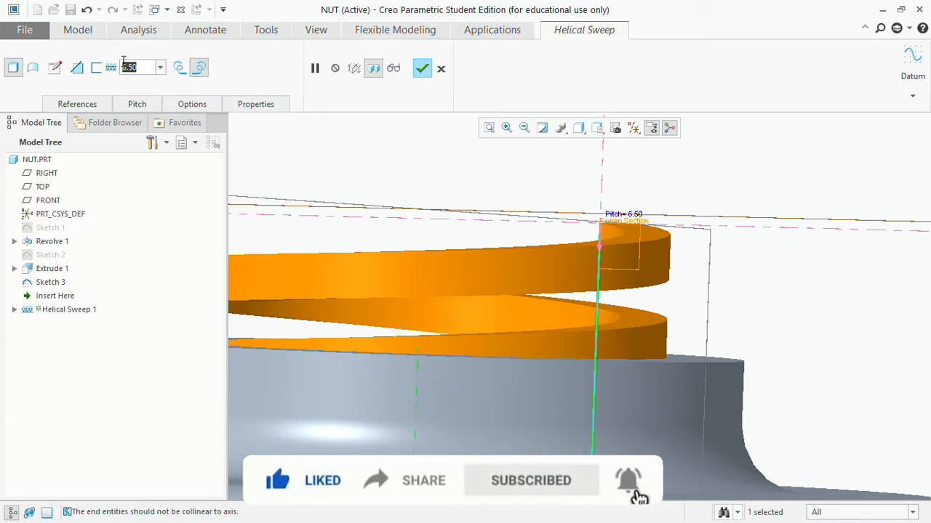
{"action": "type", "text": "7"}
{"action": "key", "text": "Return"}
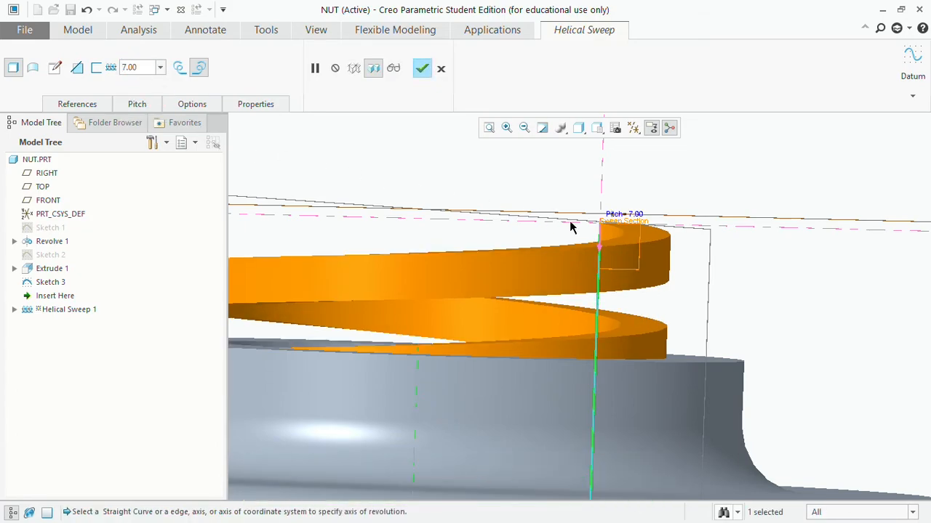
Switch the helical sweep to remove material so it cuts the square thread into the bore wall
{"action": "scroll", "coordinate": [715, 266], "scroll_direction": "down", "scroll_amount": 3}
{"action": "middle_click_drag", "start_coordinate": [719, 262], "coordinate": [529, 236]}
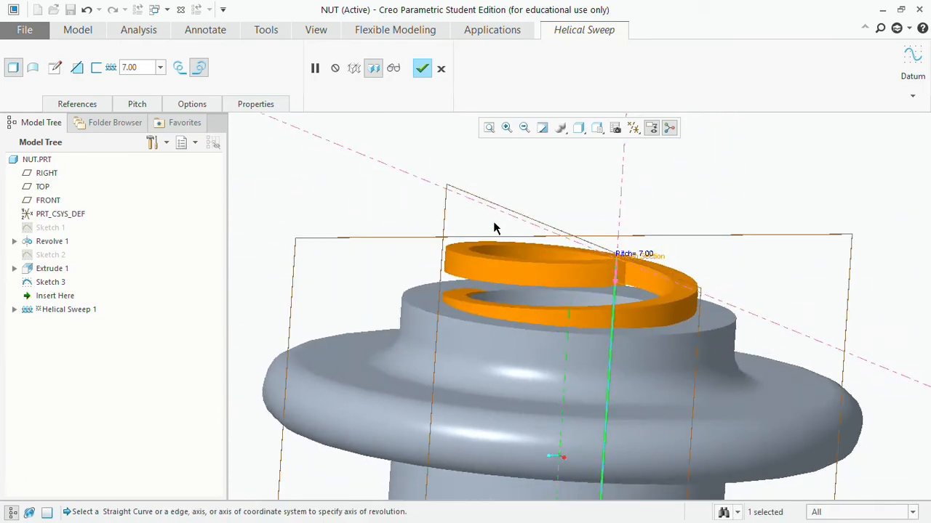
{"action": "left_click", "coordinate": [77, 68]}
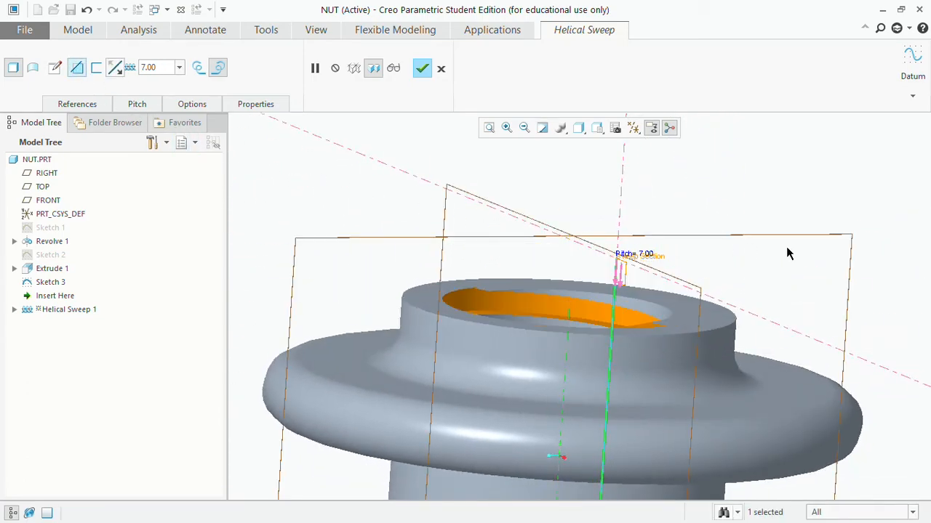
Inspect the thread preview from both ends of the bore and complete the helical sweep cut
{"action": "middle_click_drag", "start_coordinate": [735, 277], "coordinate": [736, 322]}
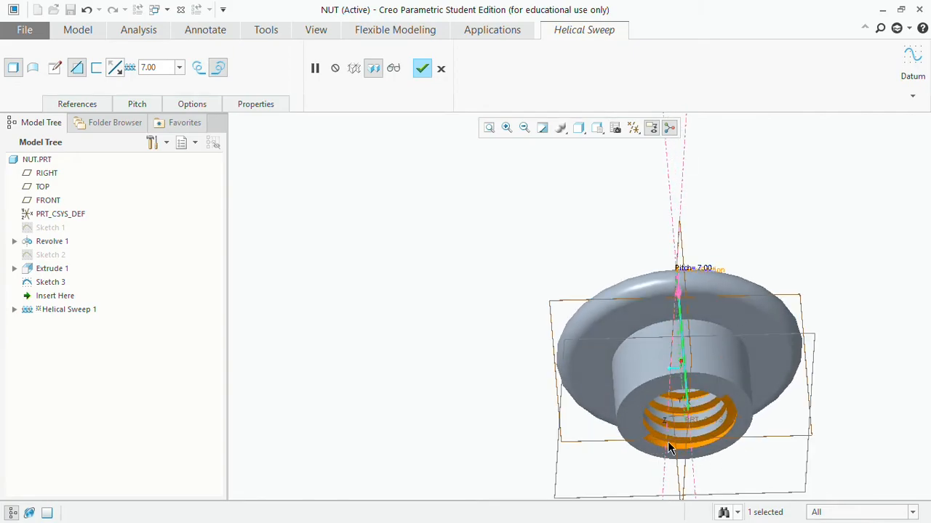
{"action": "middle_click_drag", "start_coordinate": [764, 260], "coordinate": [619, 315]}
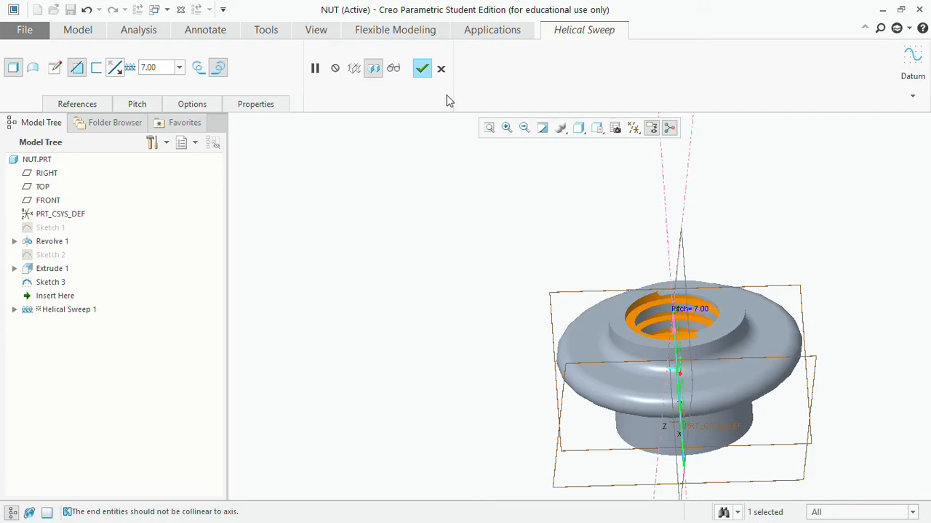
{"action": "left_click", "coordinate": [421, 70]}
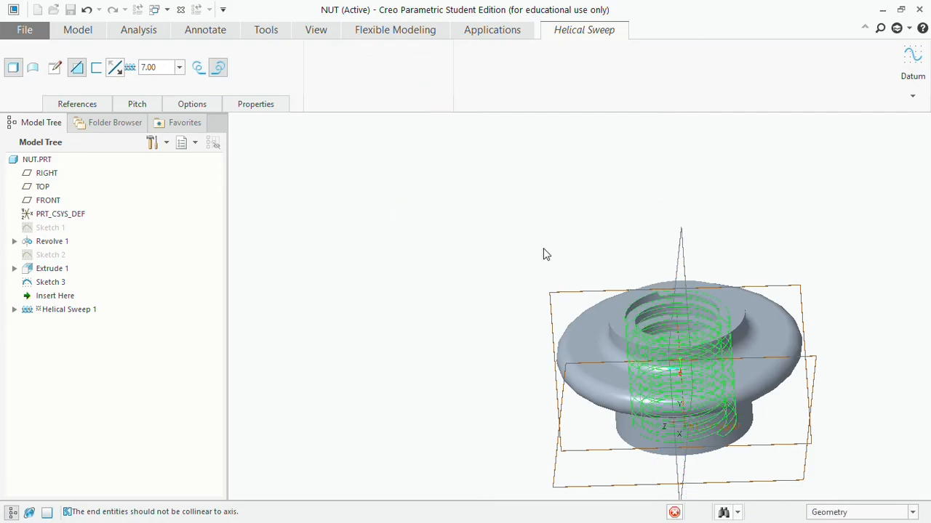
Save the finished nut part as NUT.PRT in the Screwjack folder
{"action": "middle_click_drag", "start_coordinate": [706, 282], "coordinate": [657, 248]}
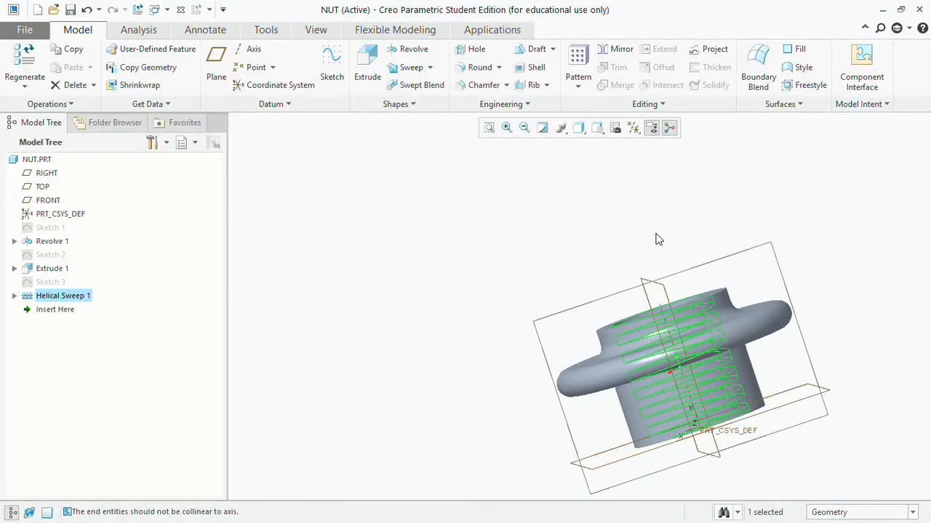
{"action": "key", "text": "ctrl+s"}
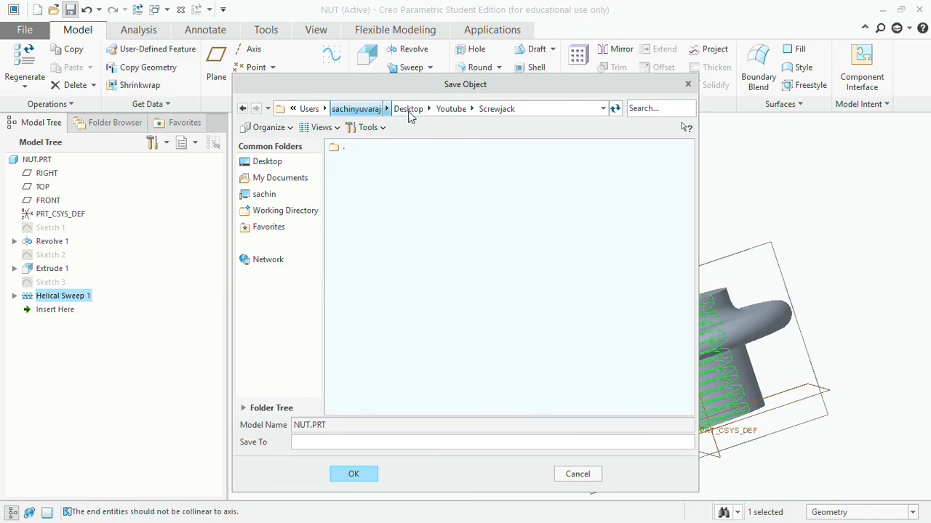
{"action": "left_click", "coordinate": [354, 473]}
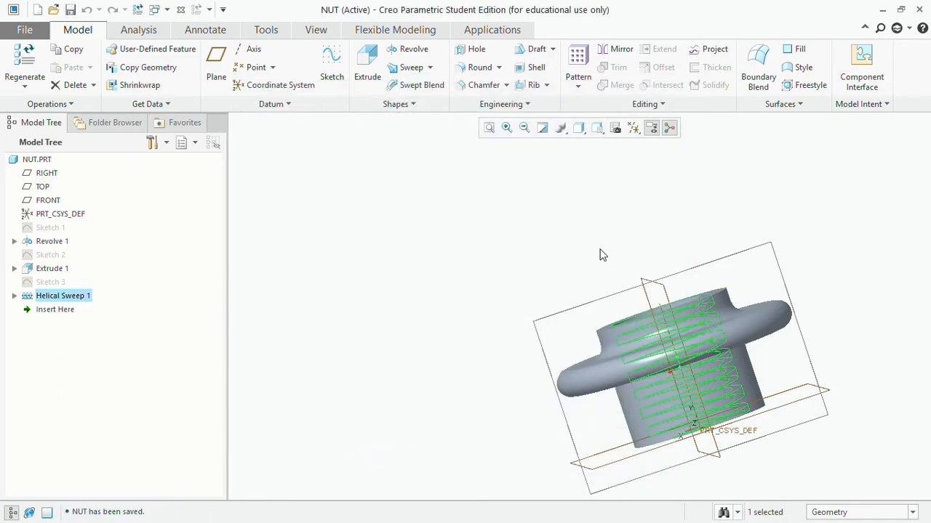